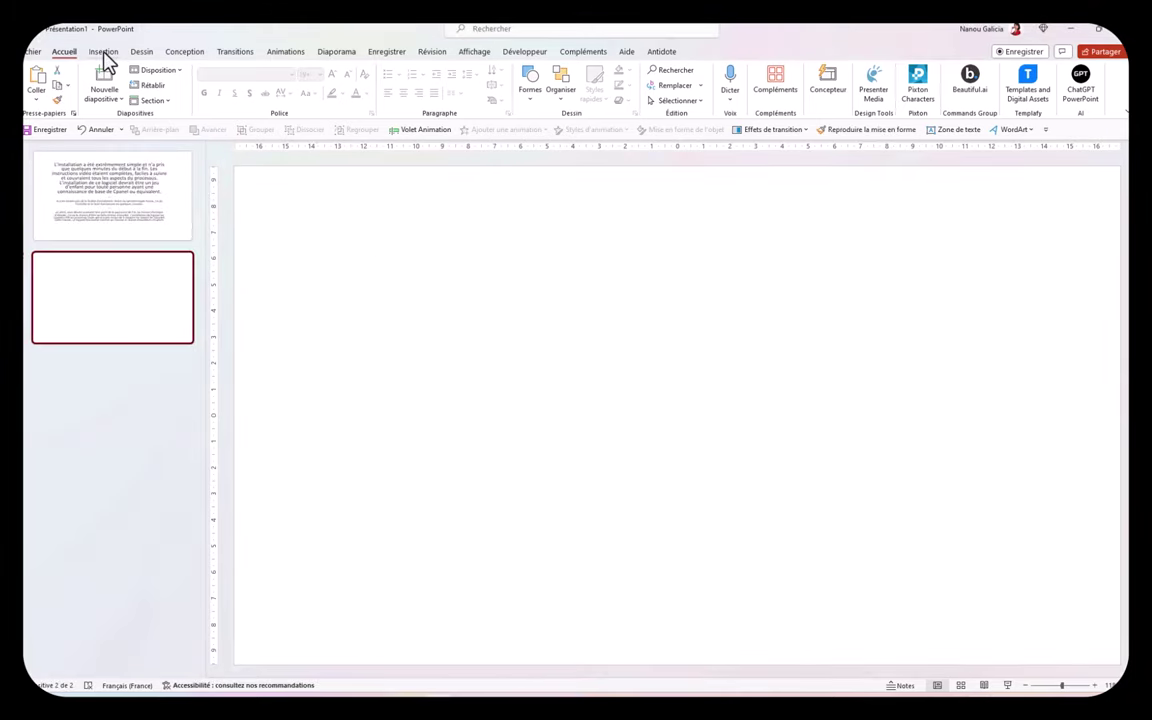
Draw a large text box on slide 2, paste the three testimonial paragraphs, and select them
left_click(103, 52)
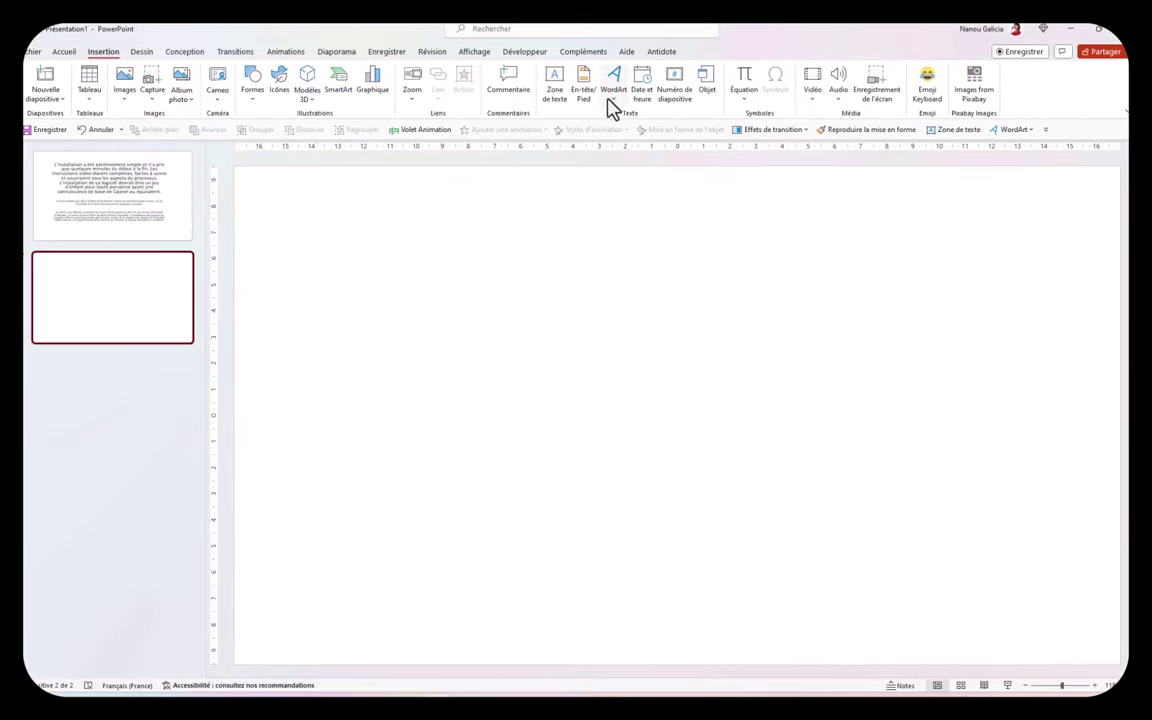
left_click(556, 95)
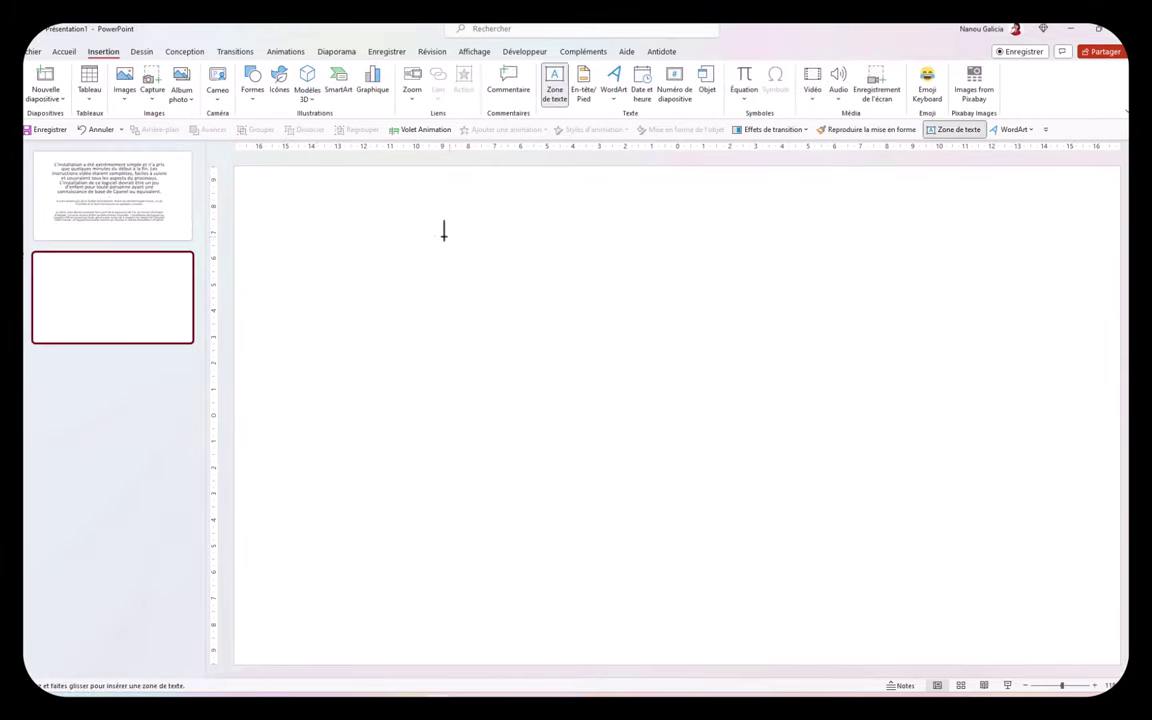
left_click_drag(300, 217, 1073, 561)
right_click(697, 288)
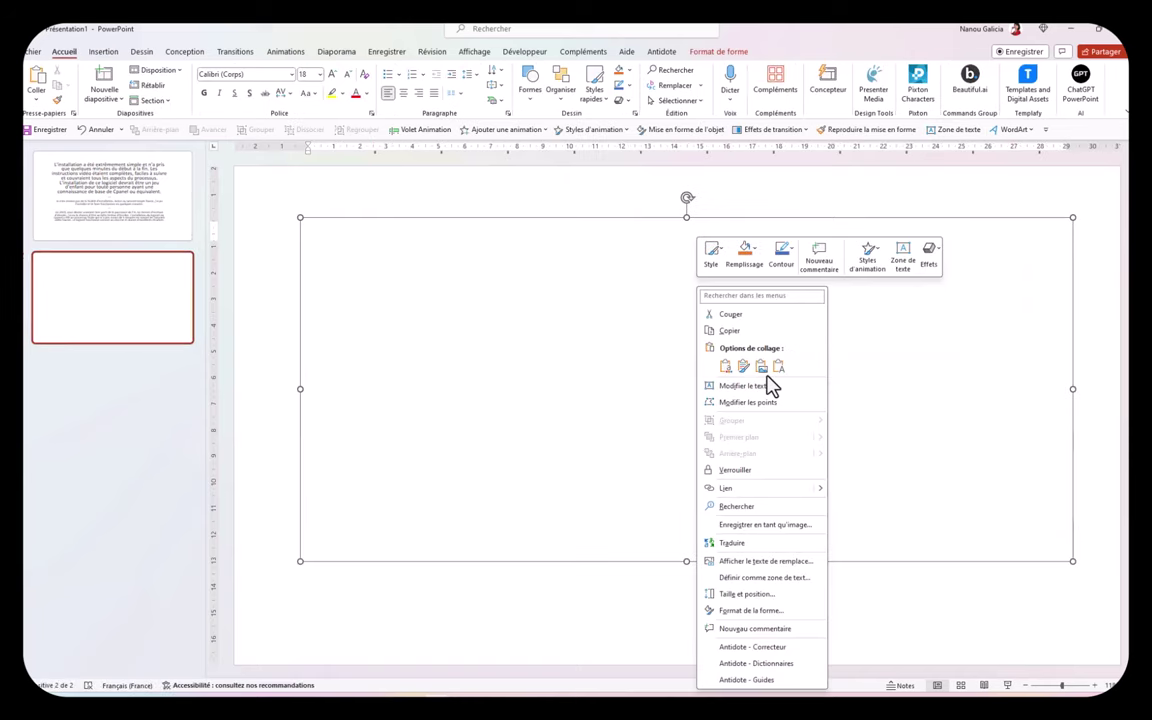
left_click(778, 368)
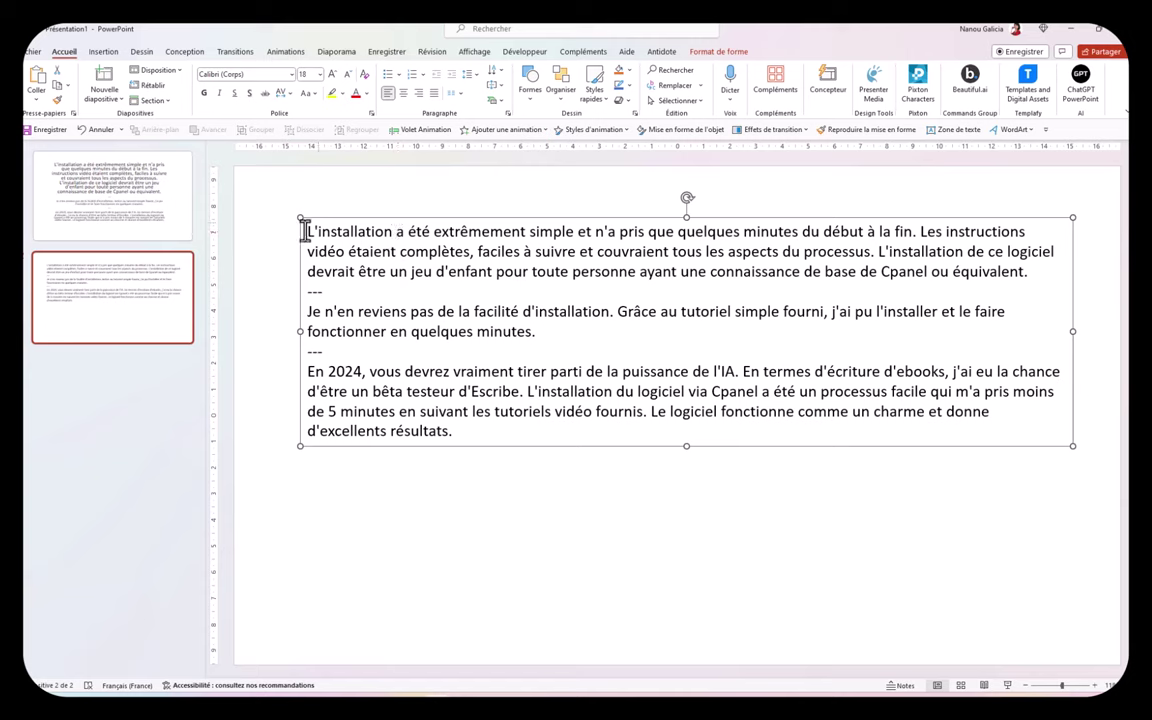
left_click_drag(310, 232, 524, 455)
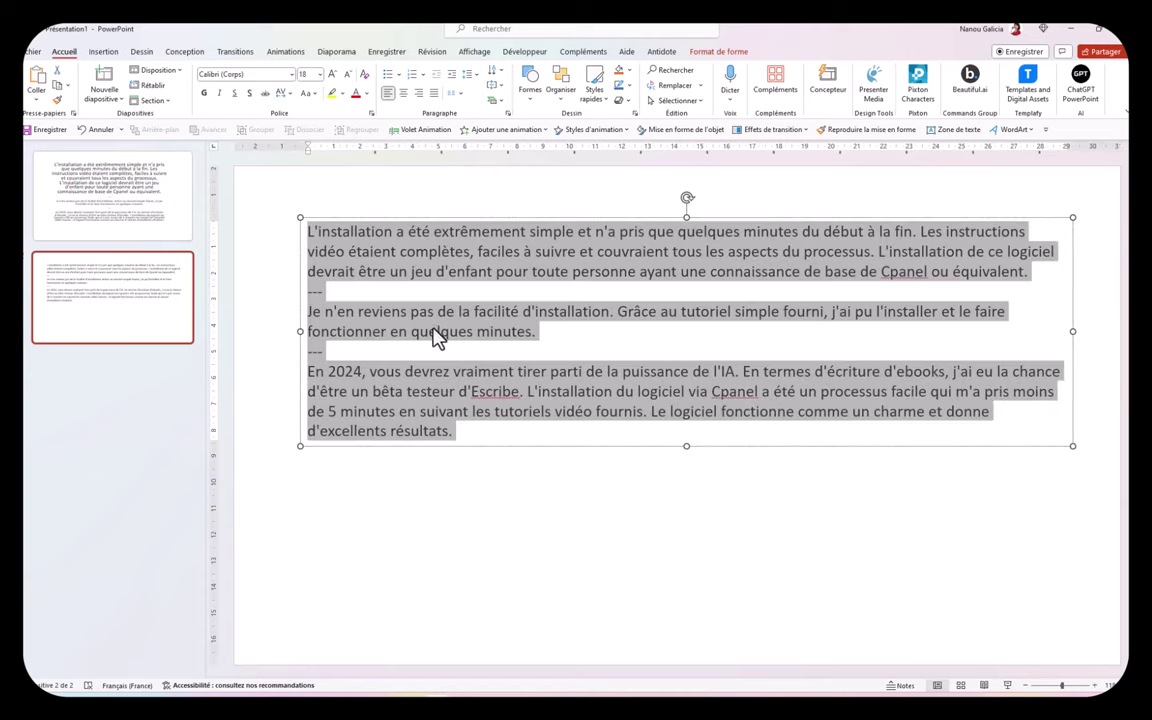
Apply the ADLaM Display font to the testimonial text
right_click(425, 274)
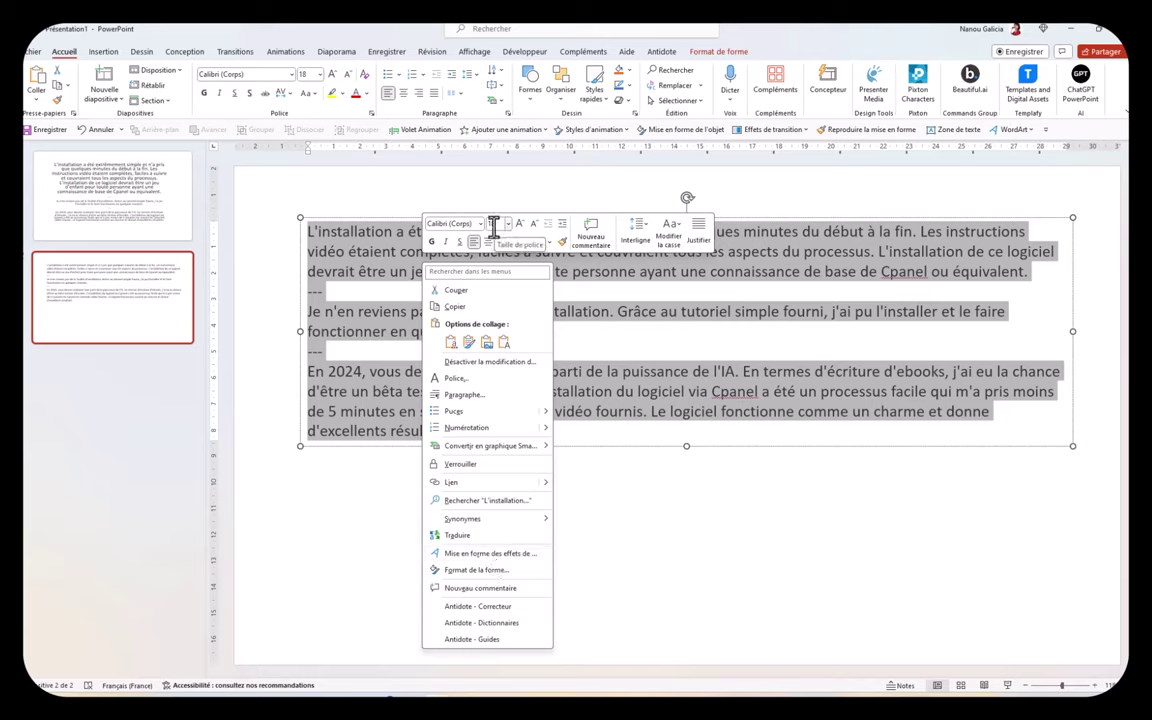
left_click(481, 225)
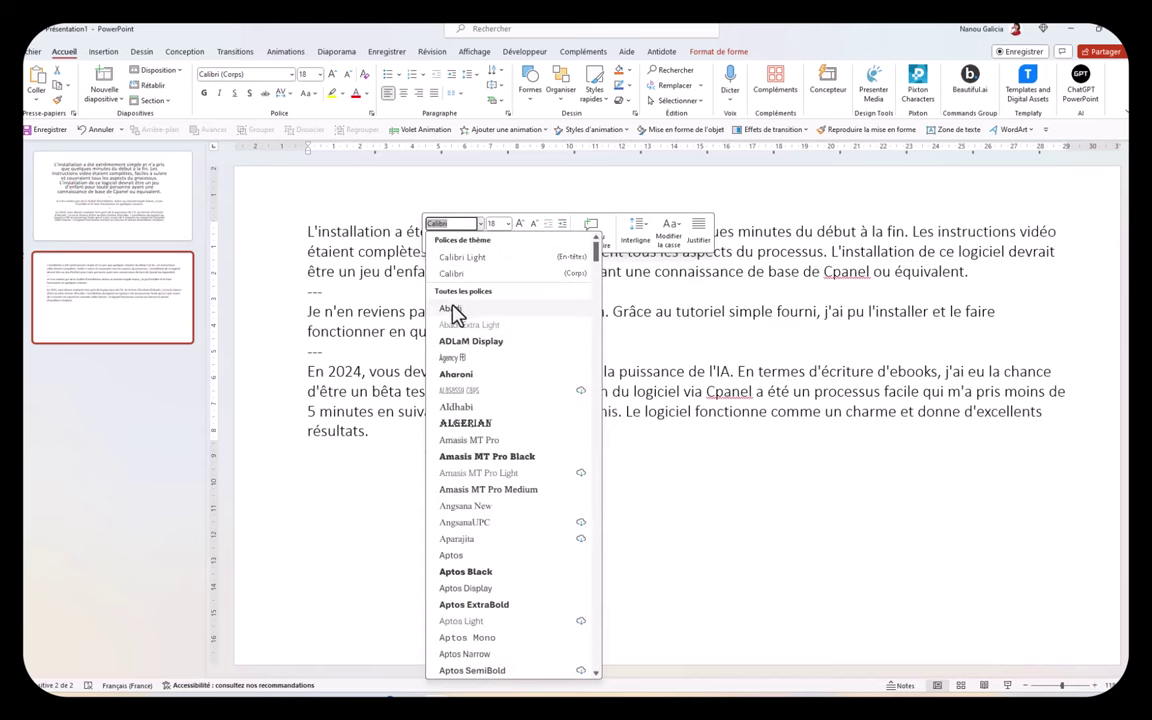
left_click(460, 341)
Make all the text bold italic at 20 pt and indent it from the left edge
key("ctrl+a")
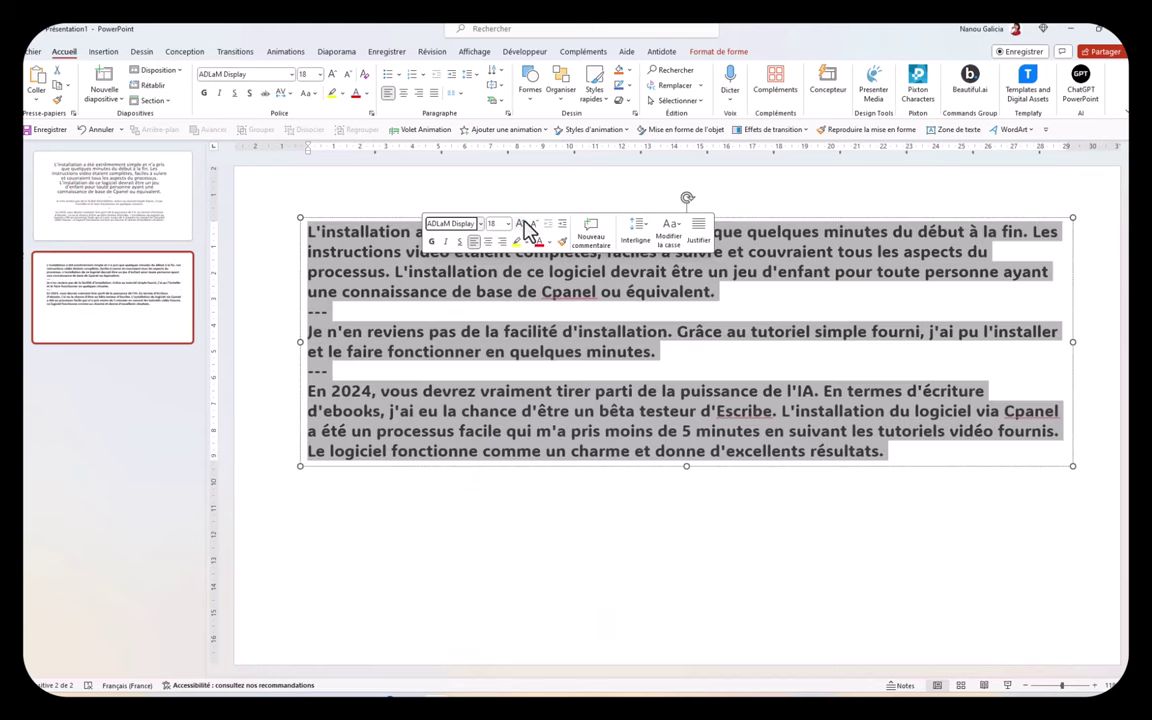
left_click(432, 243)
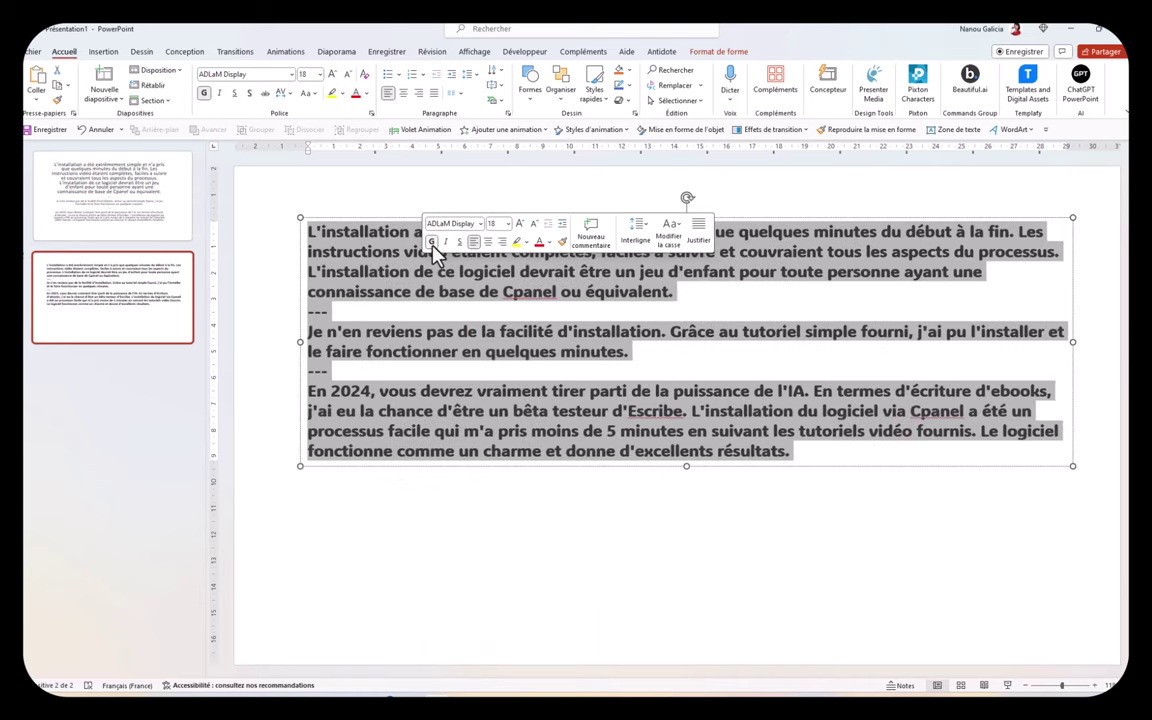
left_click(446, 243)
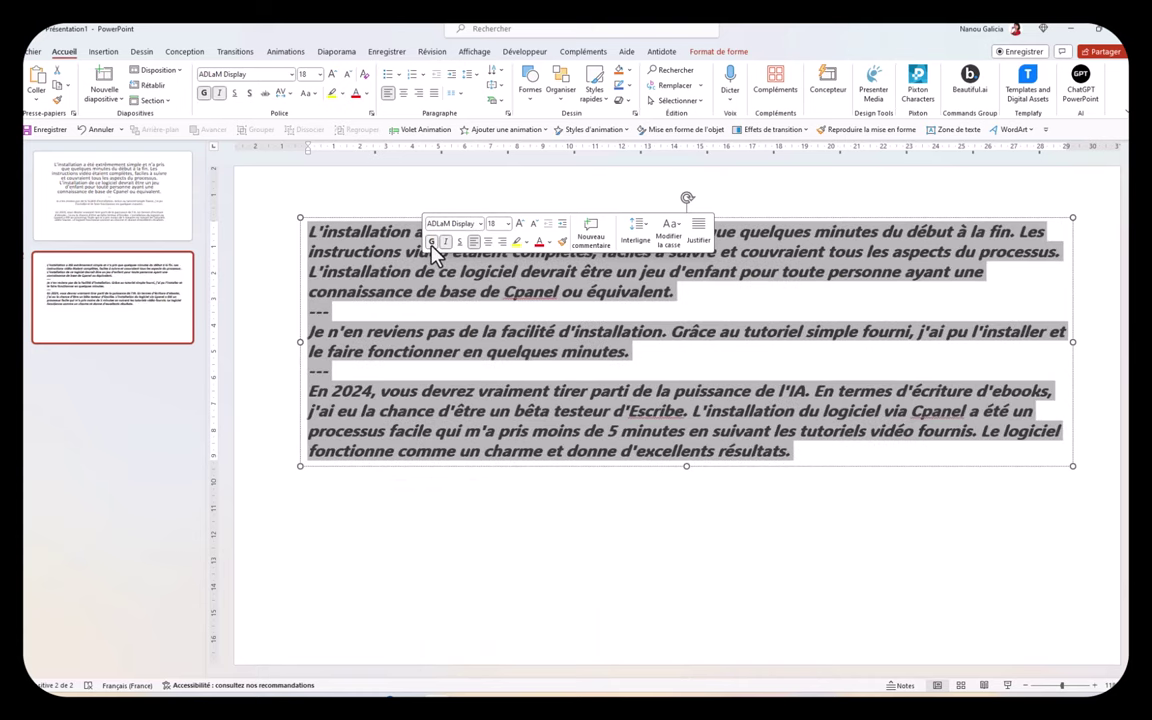
left_click(432, 243)
left_click(521, 226)
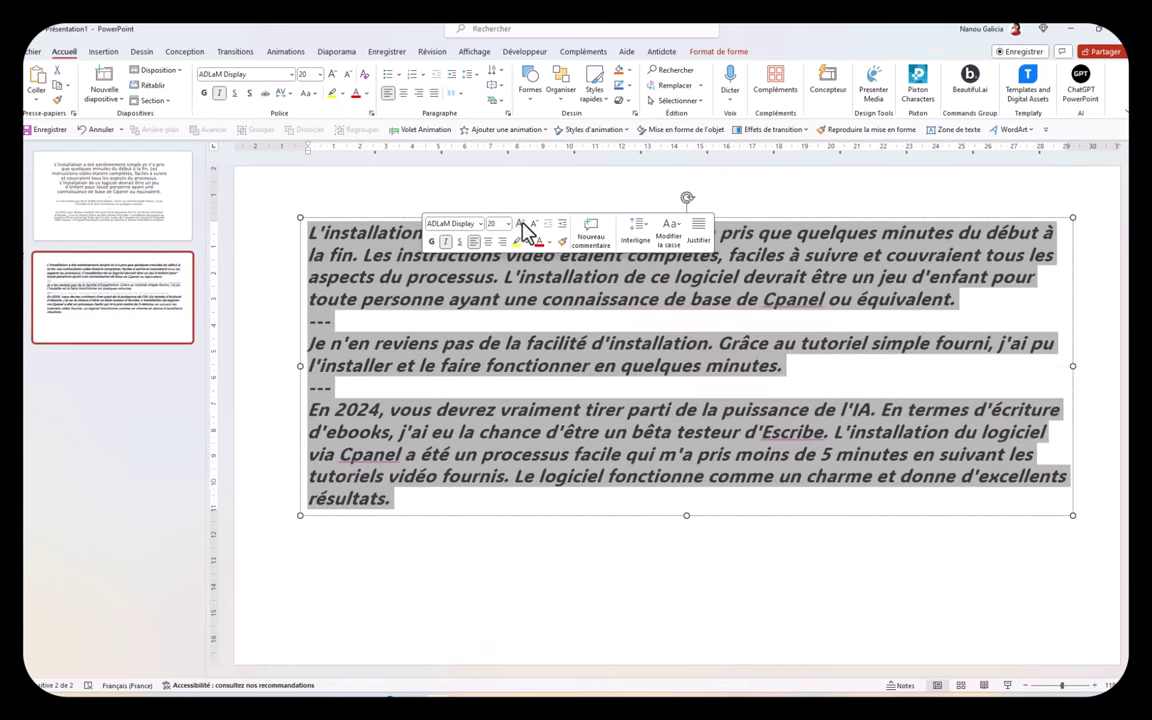
left_click(521, 227)
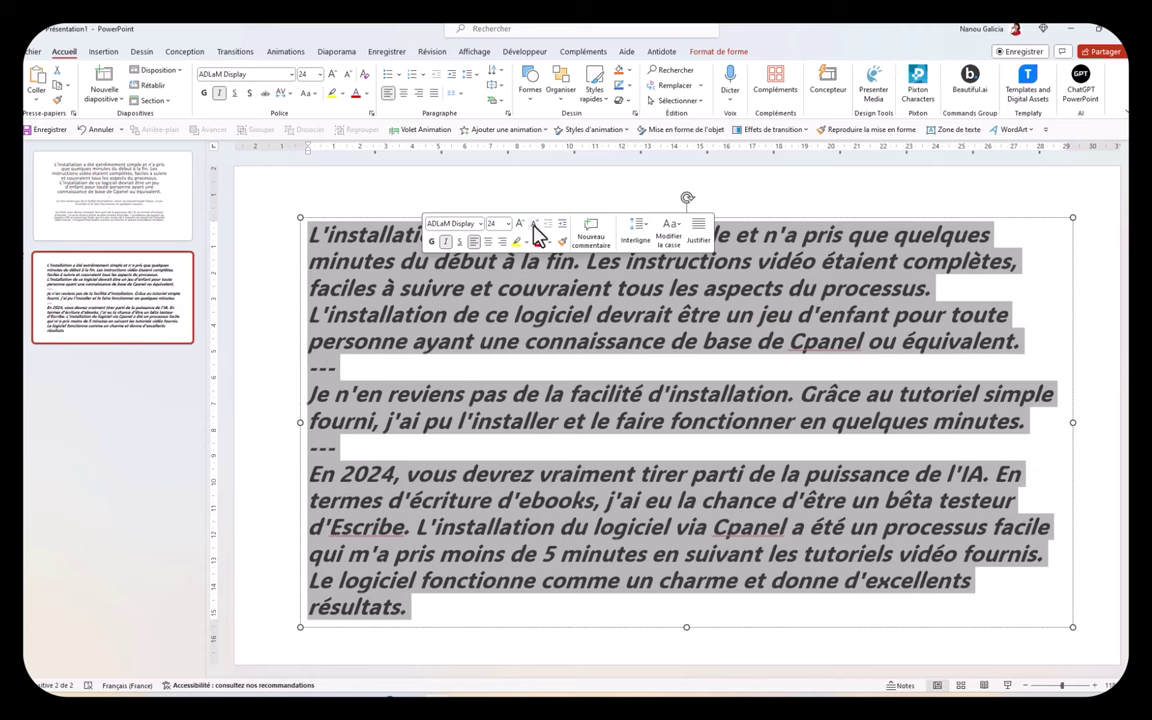
left_click(535, 226)
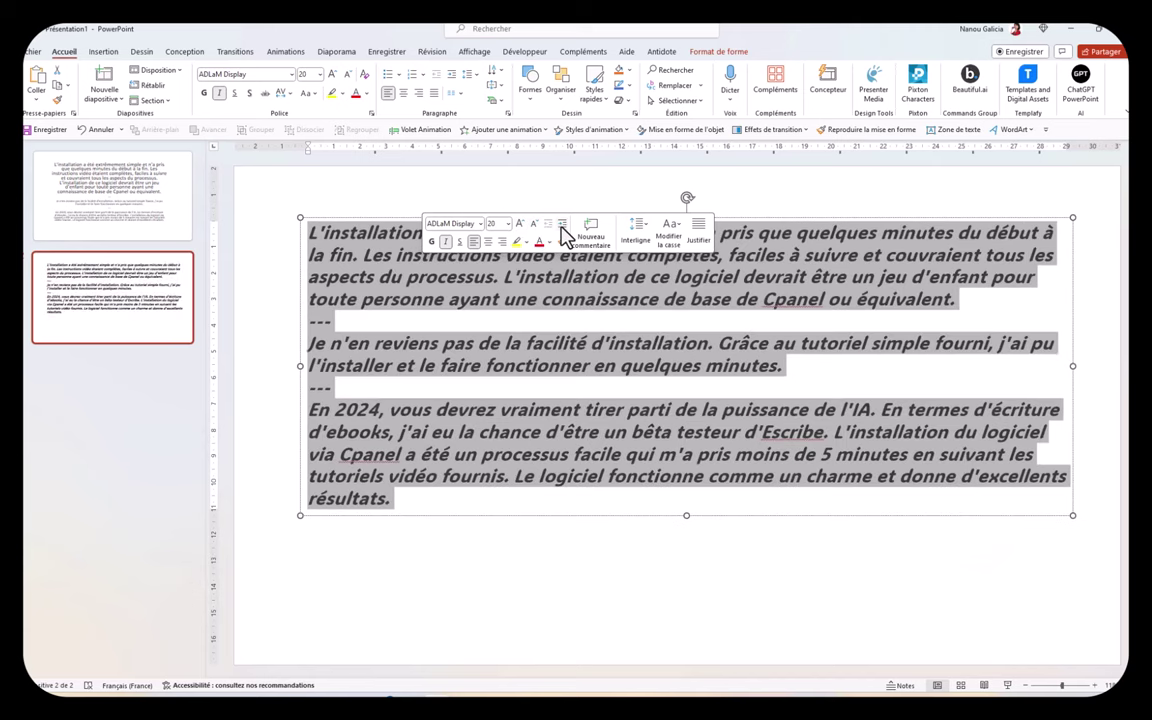
left_click(561, 226)
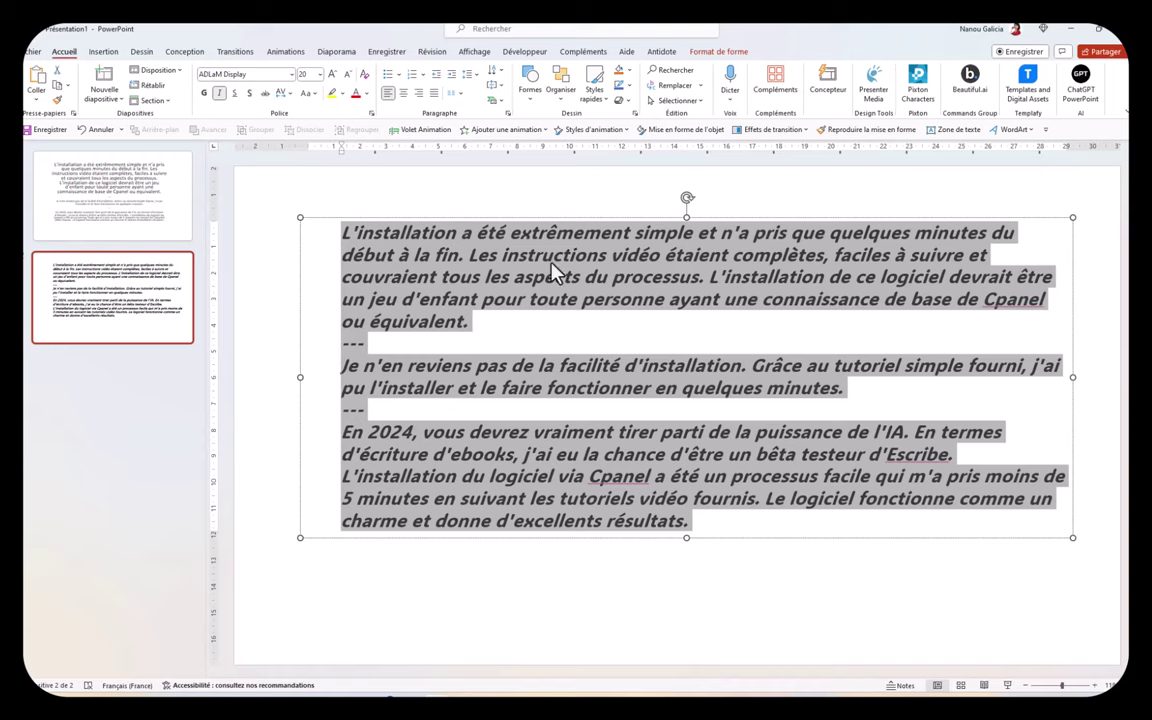
Justify the testimonial paragraphs using the mini toolbar's Justifier button
right_click(556, 272)
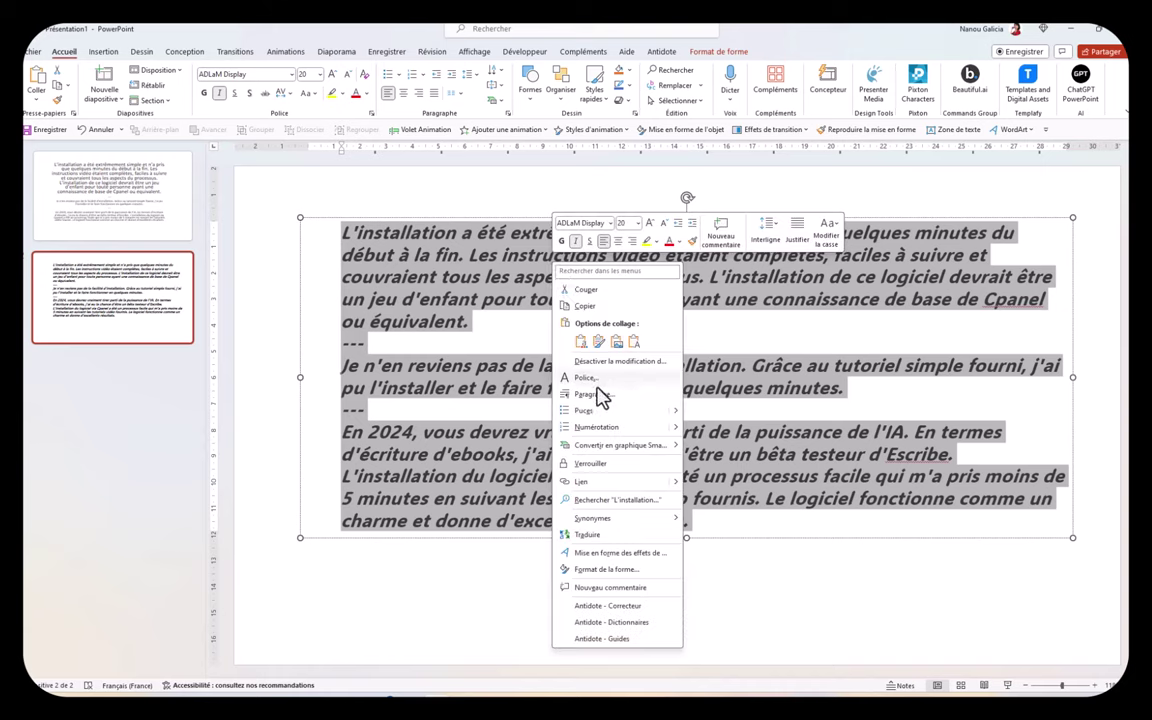
left_click(790, 232)
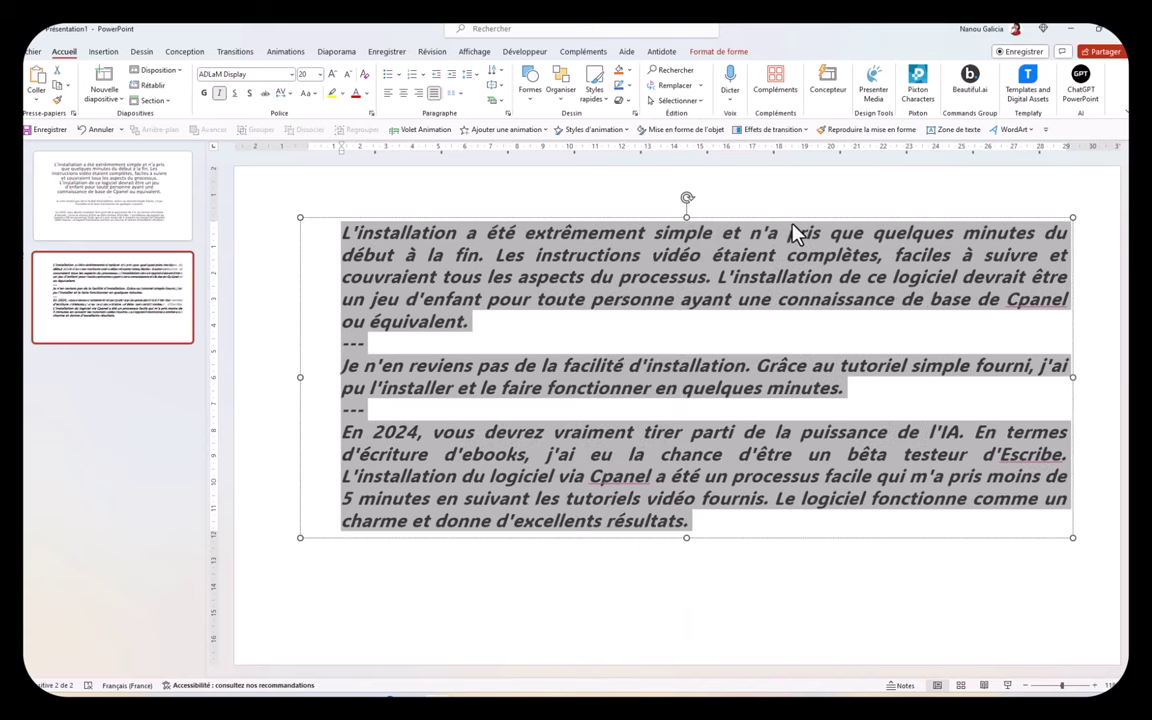
right_click(587, 300)
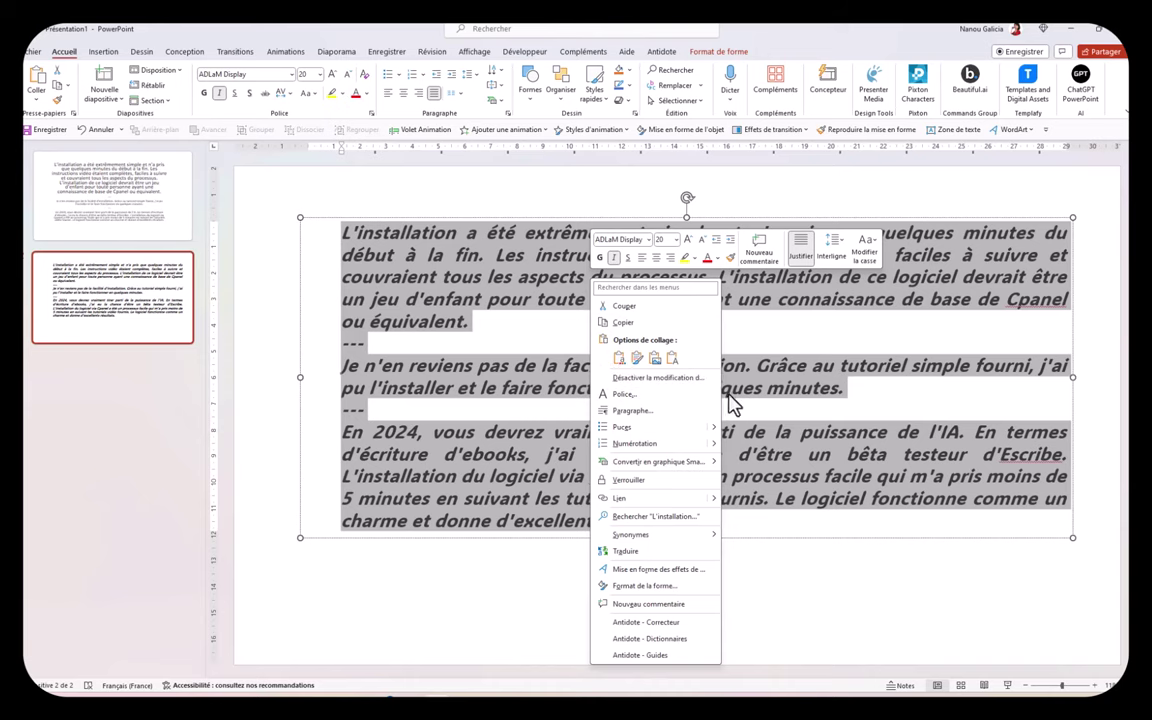
Recolour the testimonial text from red to black, leaving the highlight unchanged
left_click(707, 261)
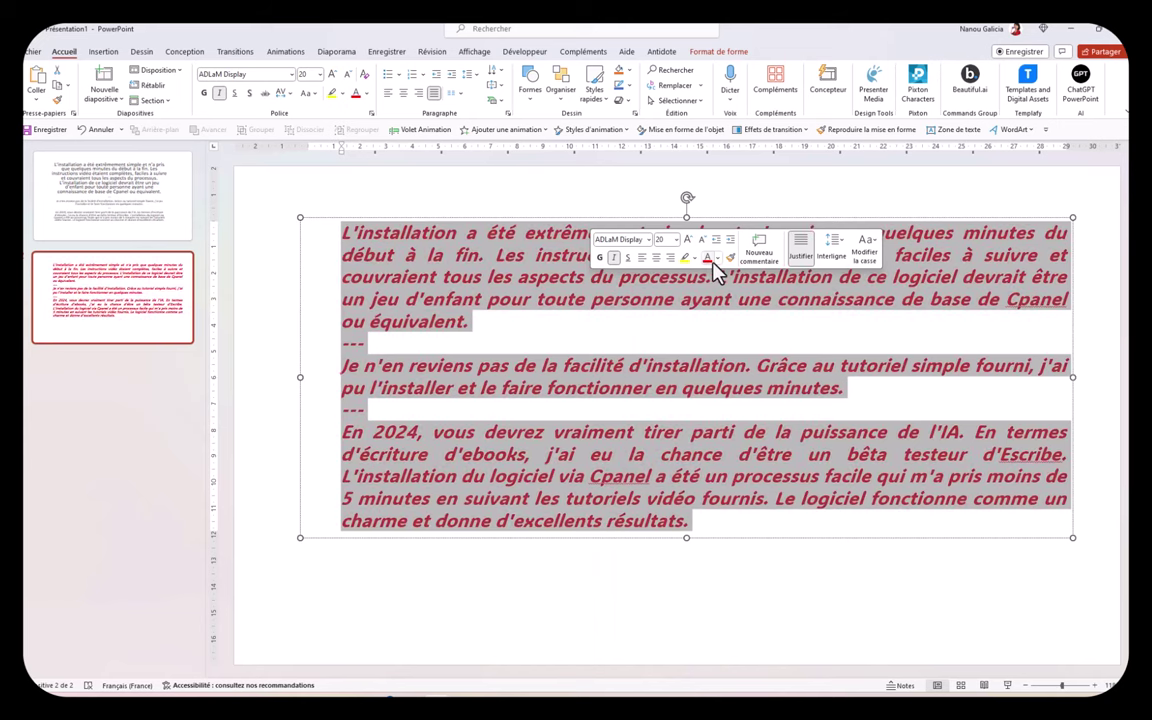
left_click(718, 260)
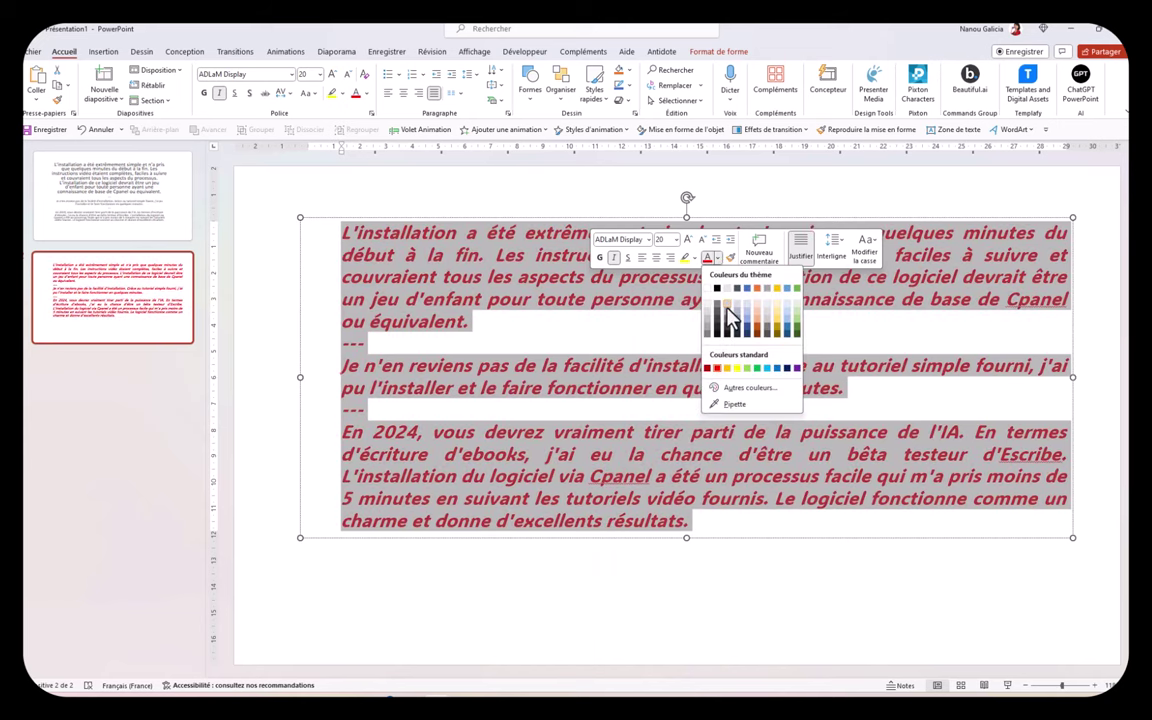
left_click(717, 289)
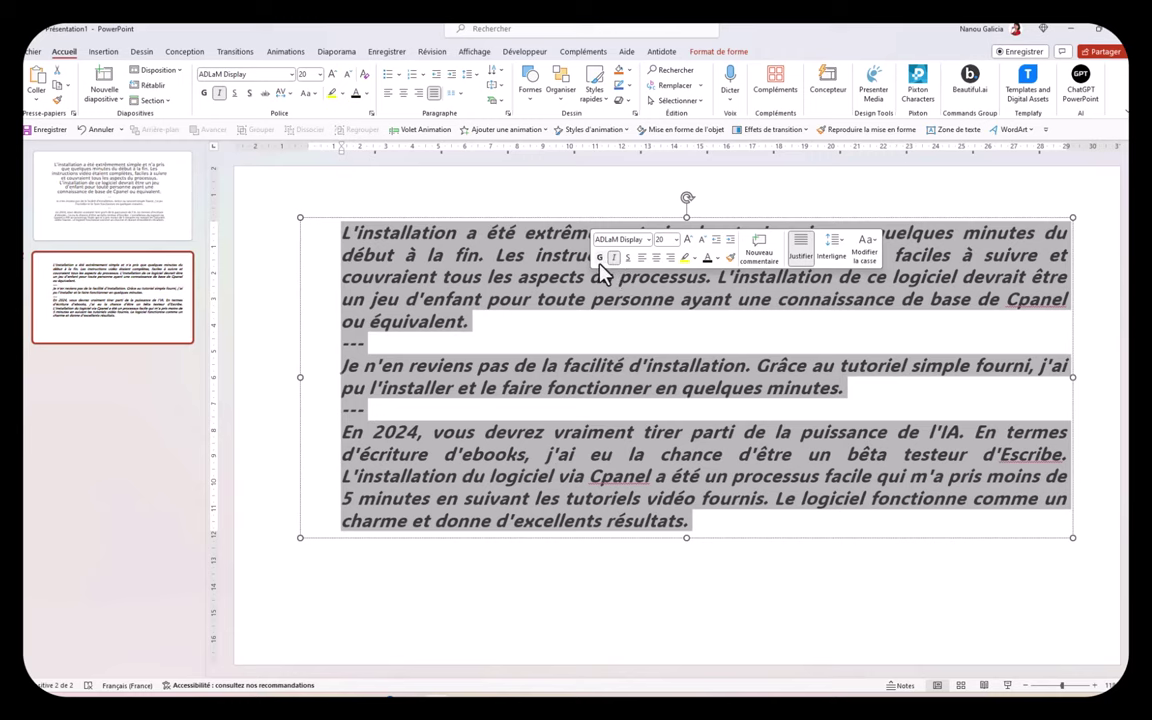
left_click(694, 259)
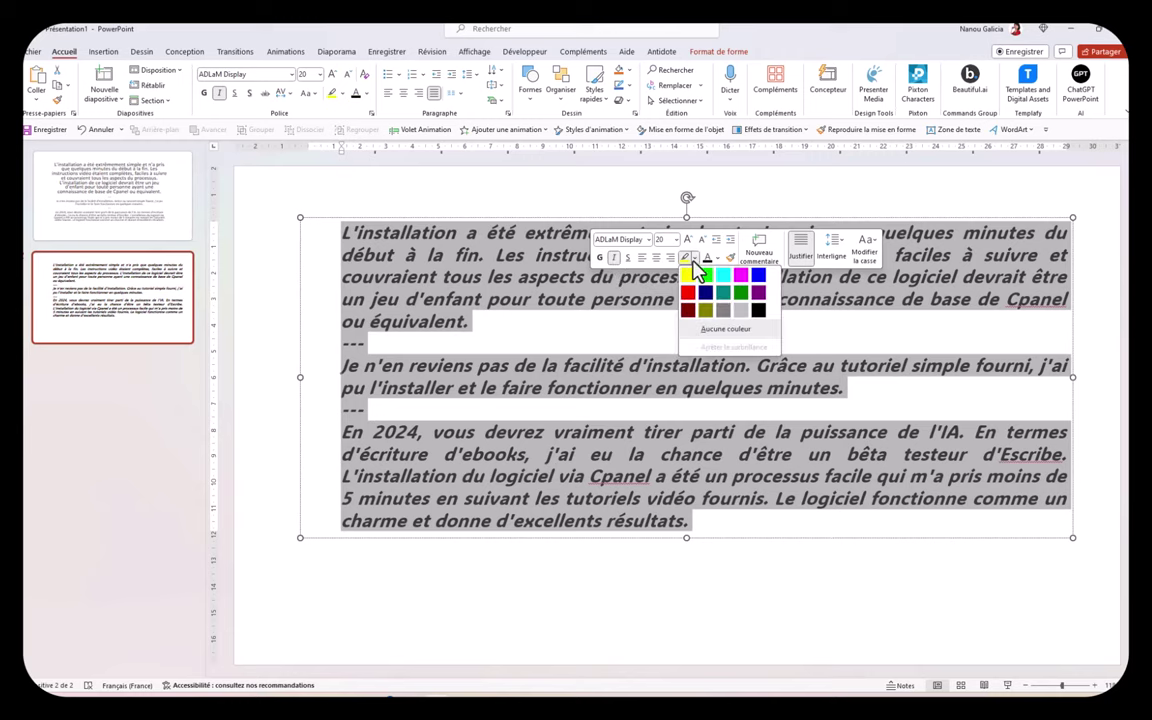
left_click(557, 298)
Give the phrase 'les aspects du processus' a yellow highlight in the first paragraph
left_click_drag(487, 277, 660, 280)
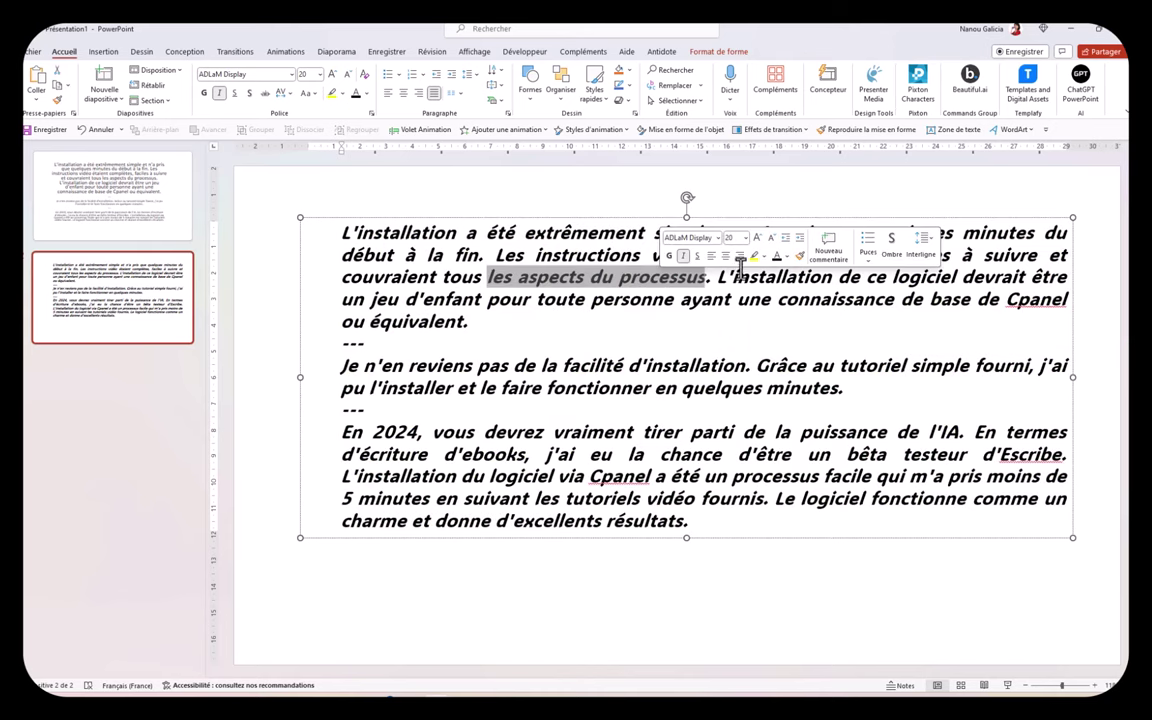
left_click(756, 258)
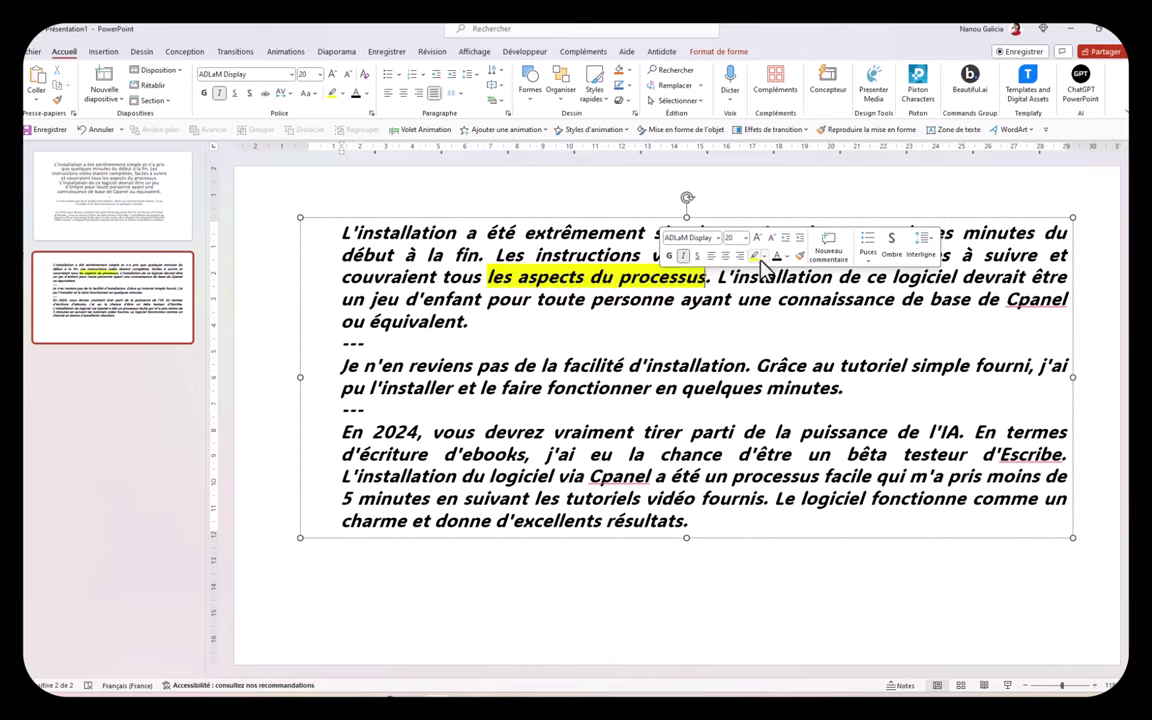
left_click(765, 259)
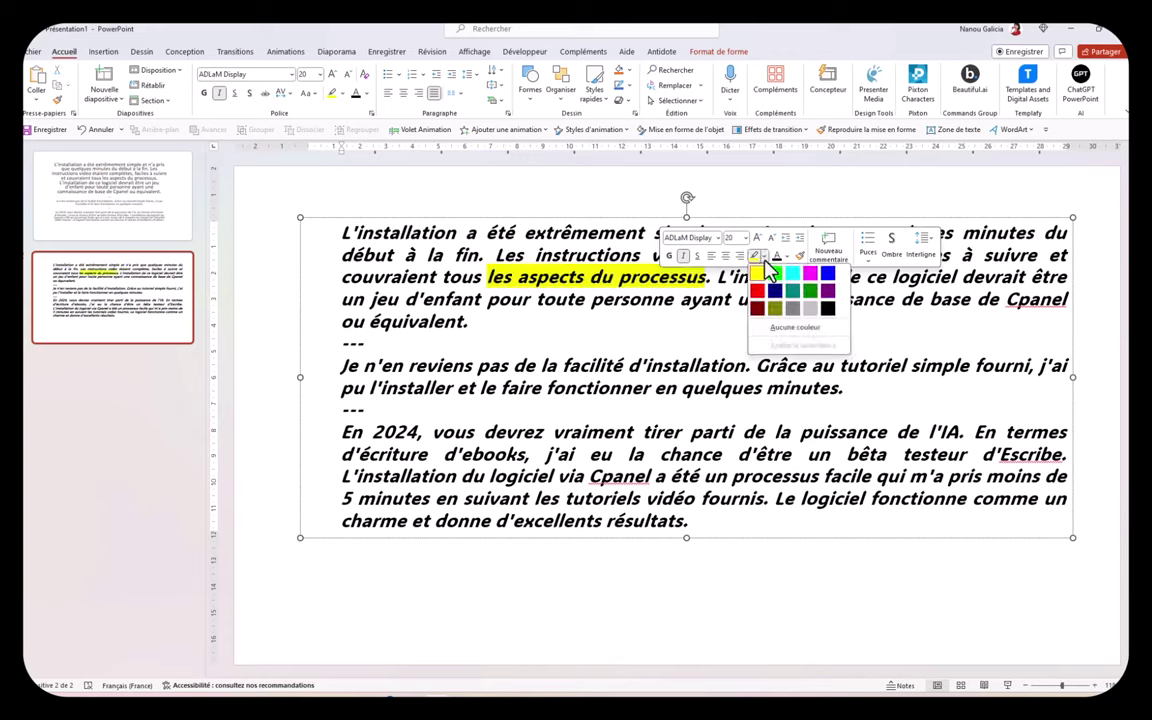
left_click(659, 340)
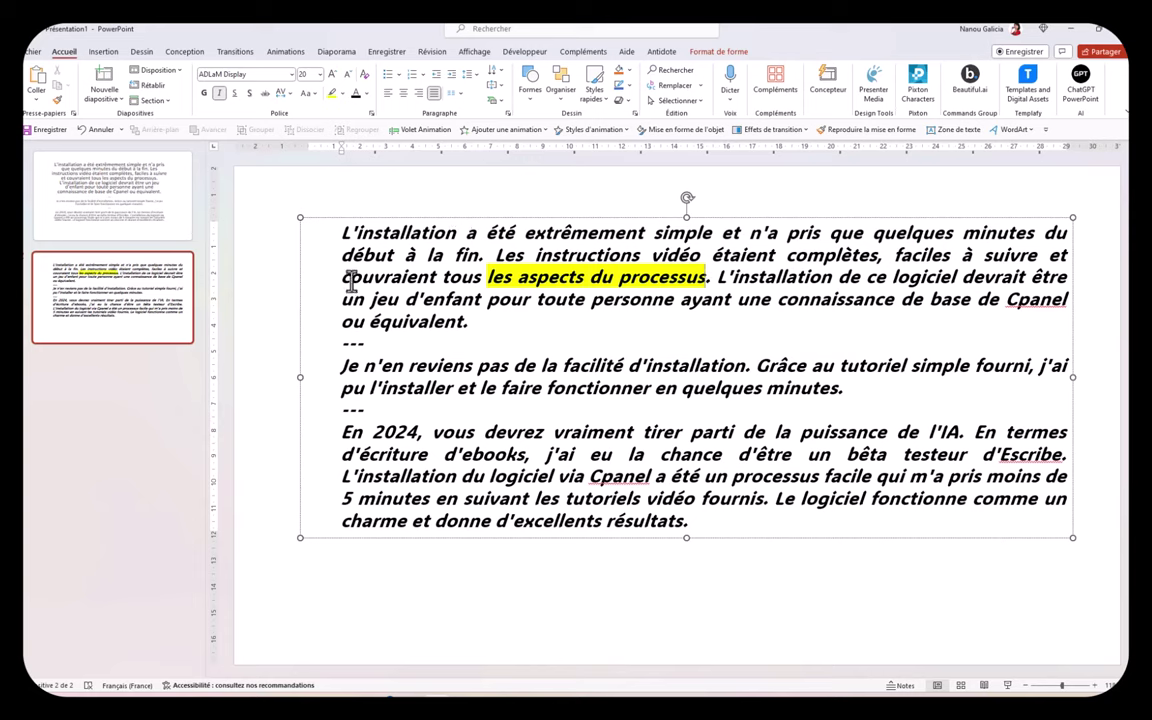
right_click(392, 281)
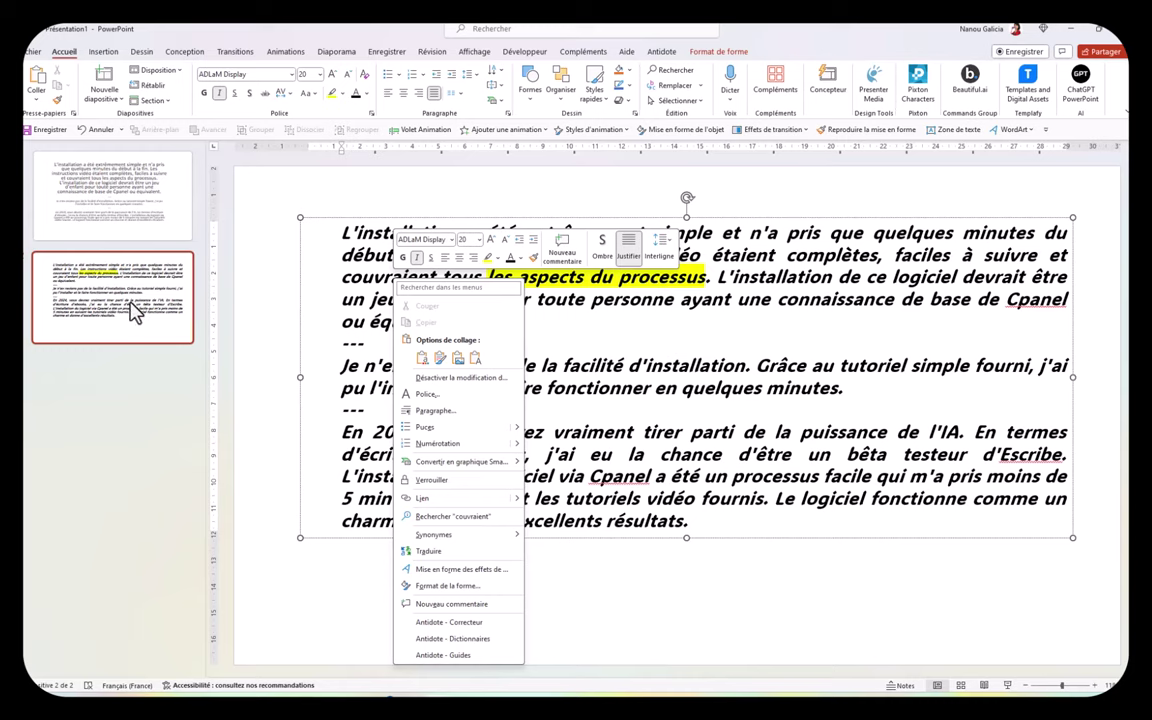
Add a new blank slide 3 and draw a widened, tall text box on it
key("Escape")
key("ctrl+m")
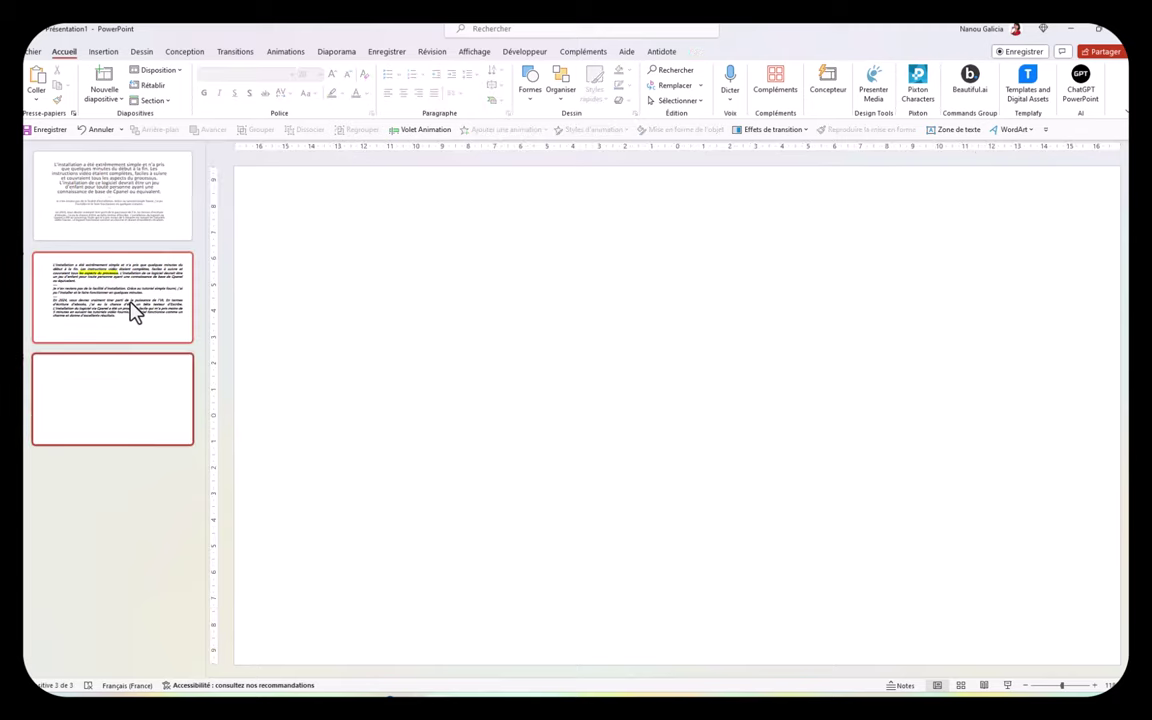
left_click(102, 51)
left_click(554, 88)
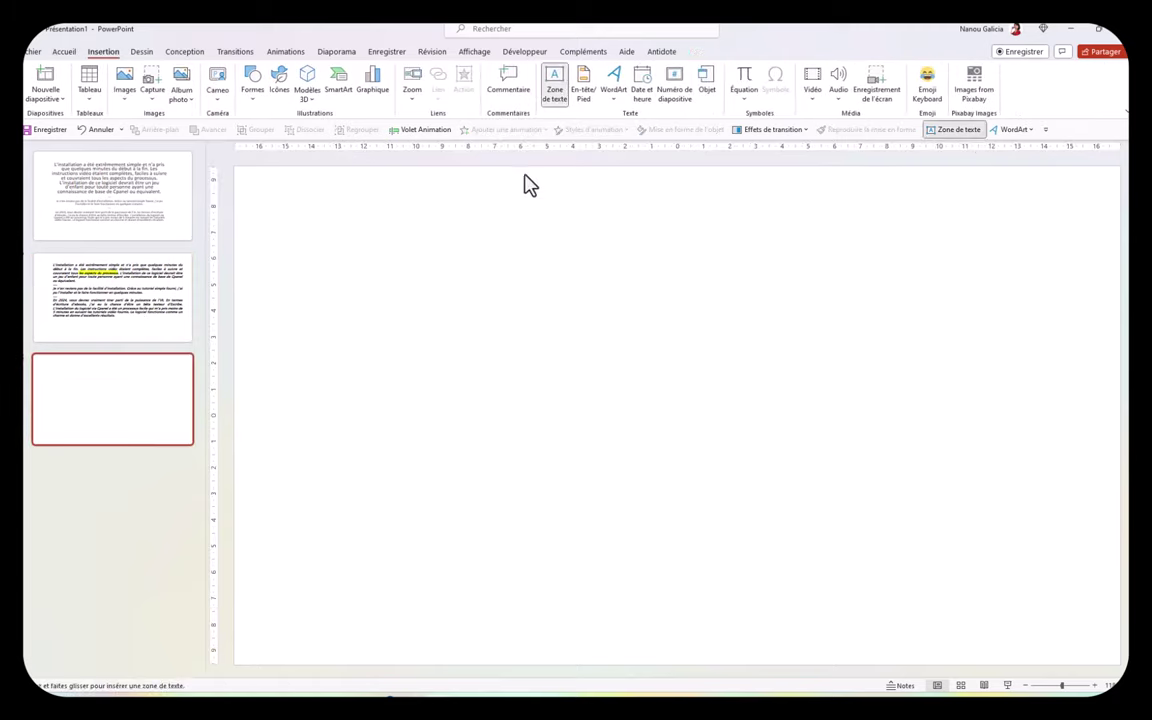
key("Escape")
left_click(350, 221)
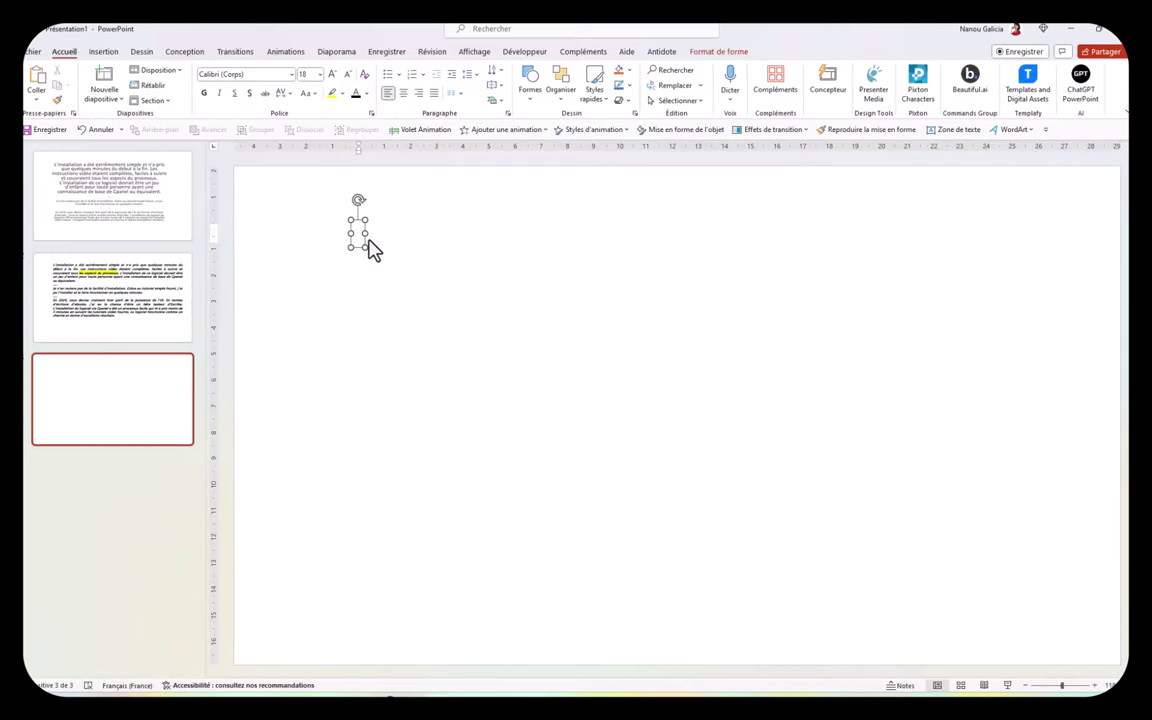
left_click_drag(364, 232, 668, 227)
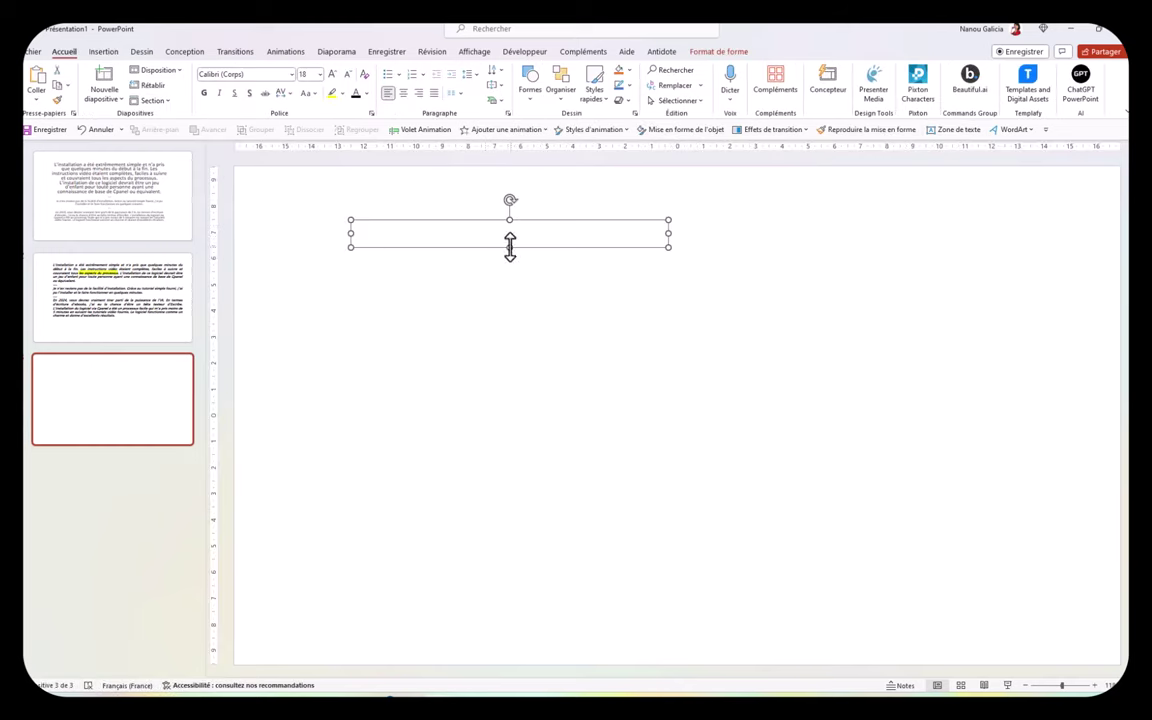
mouse_move(509, 248)
left_mouse_down()
mouse_move(558, 530)
mouse_move(558, 495)
left_mouse_up()
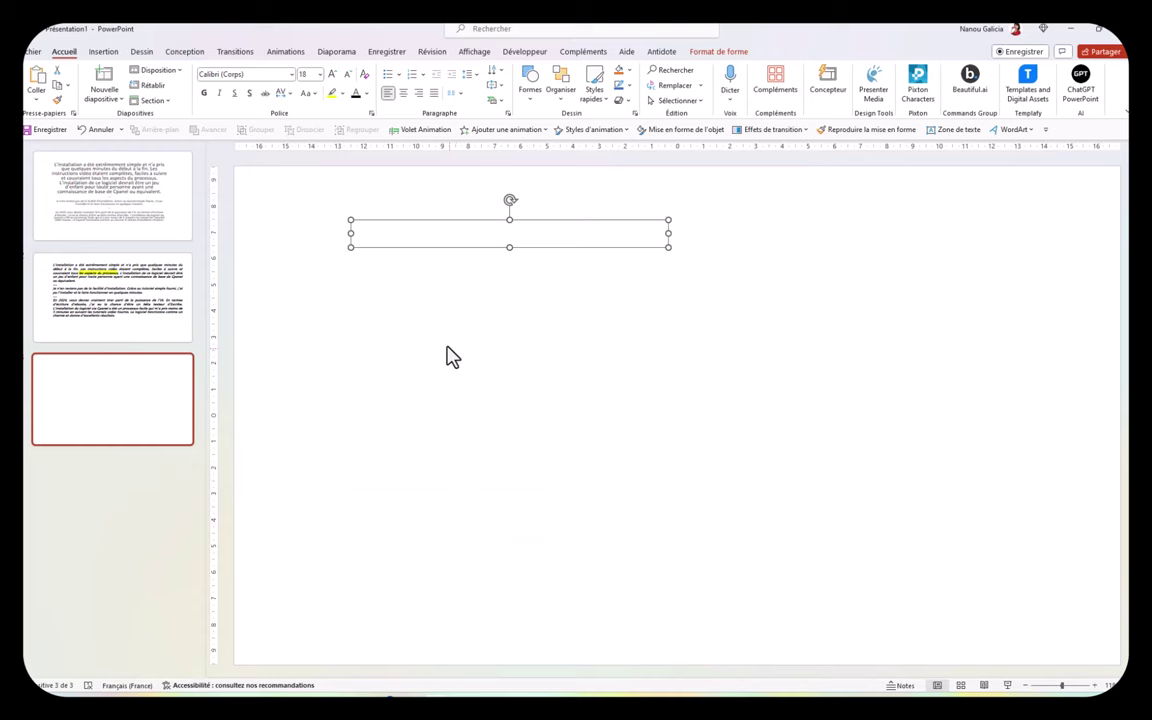
Paste the three review paragraphs into the box and move it up and left
right_click(478, 248)
left_click(560, 316)
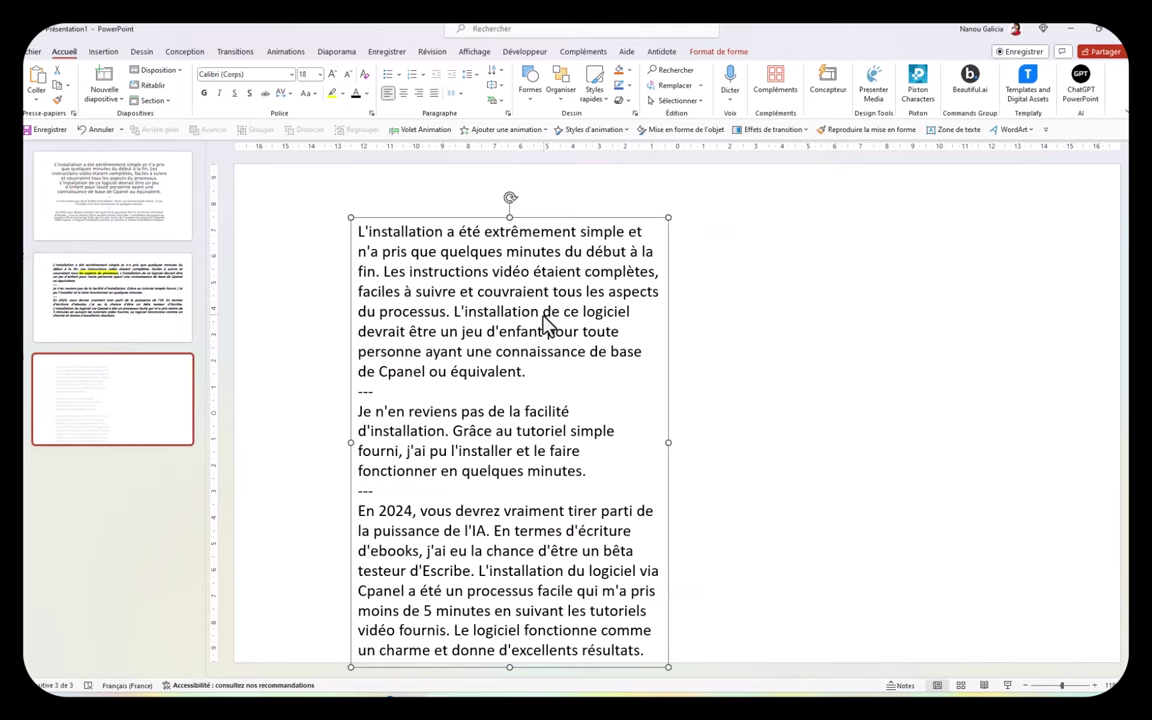
left_click_drag(443, 216, 365, 188)
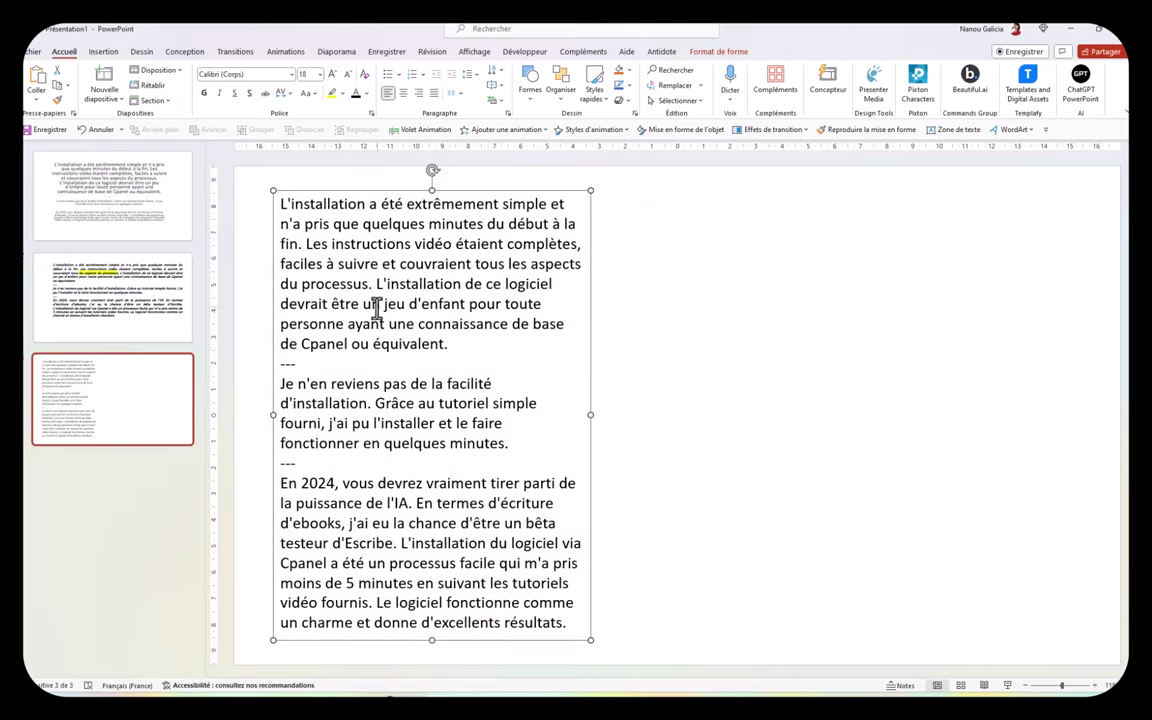
right_click(376, 306)
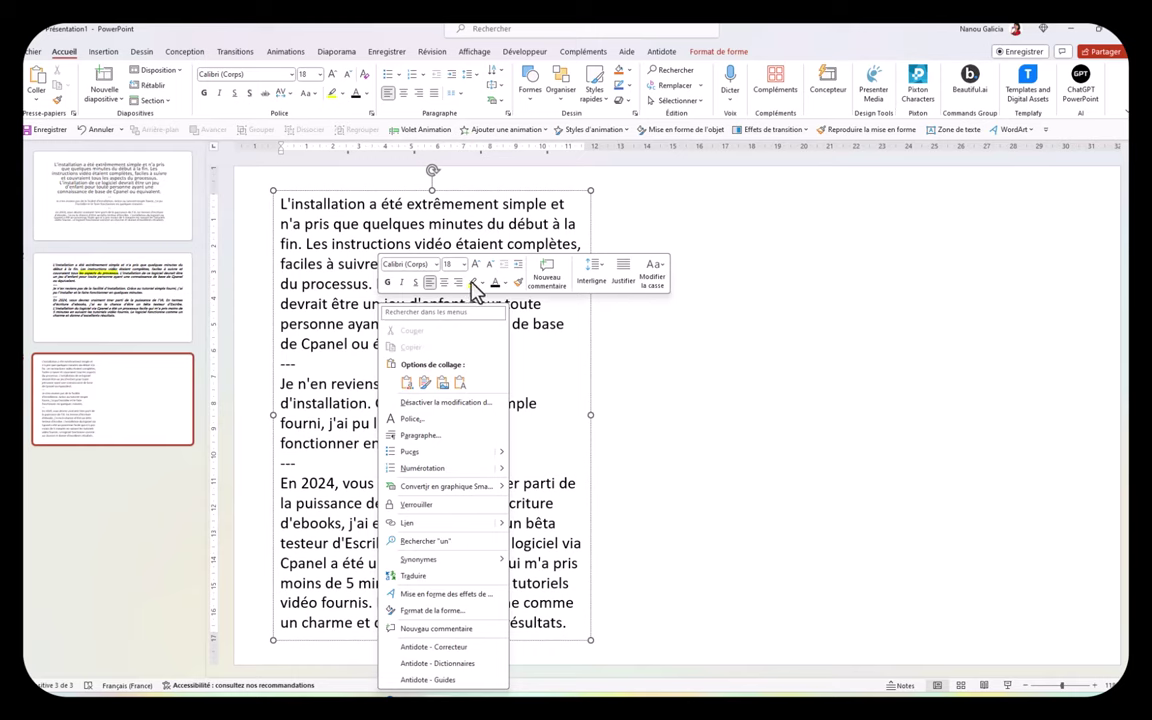
left_click(437, 268)
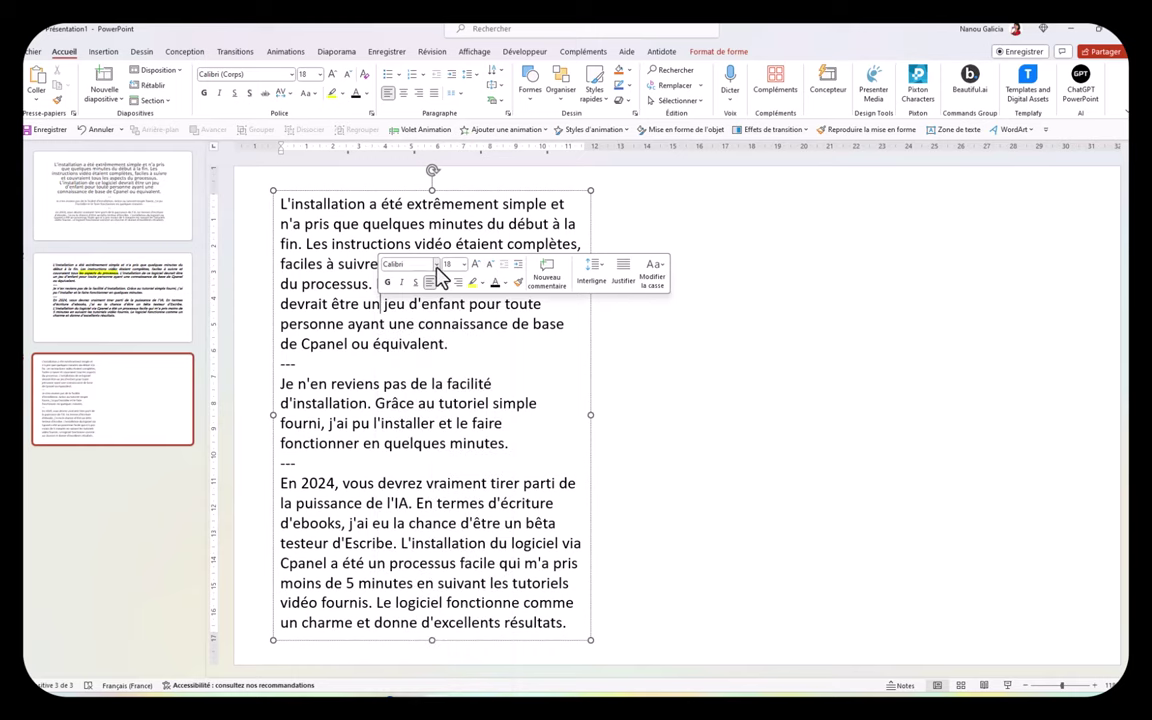
left_click(436, 265)
key("Escape")
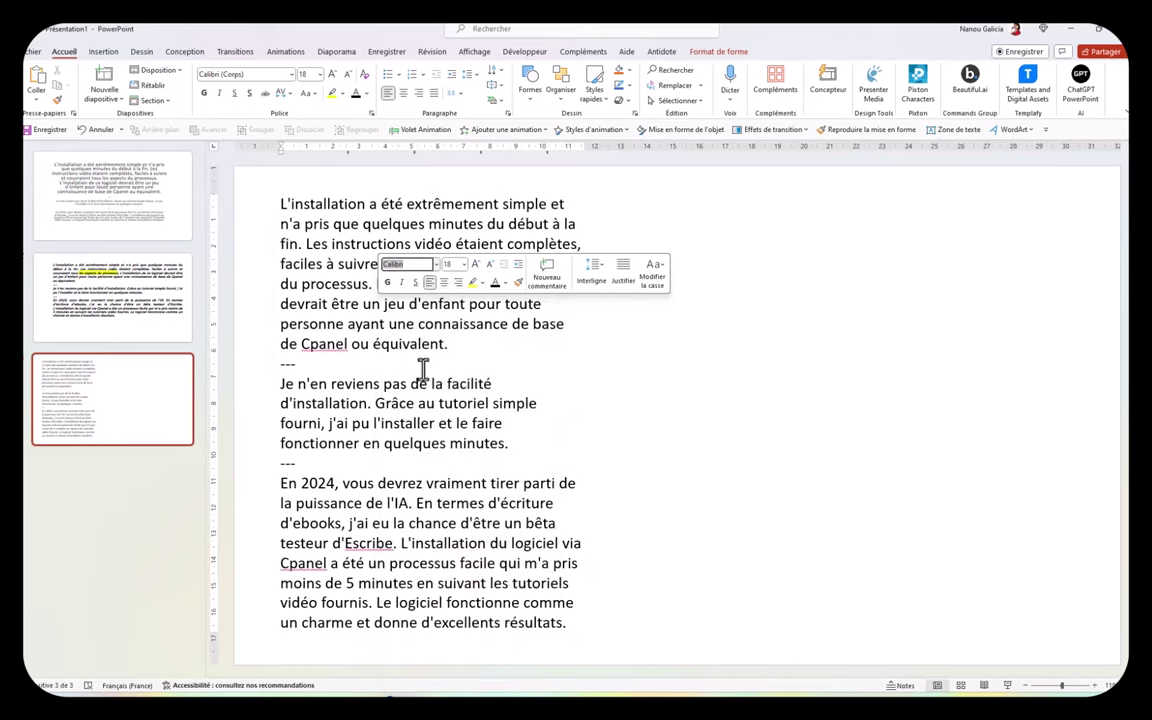
type("Abadi")
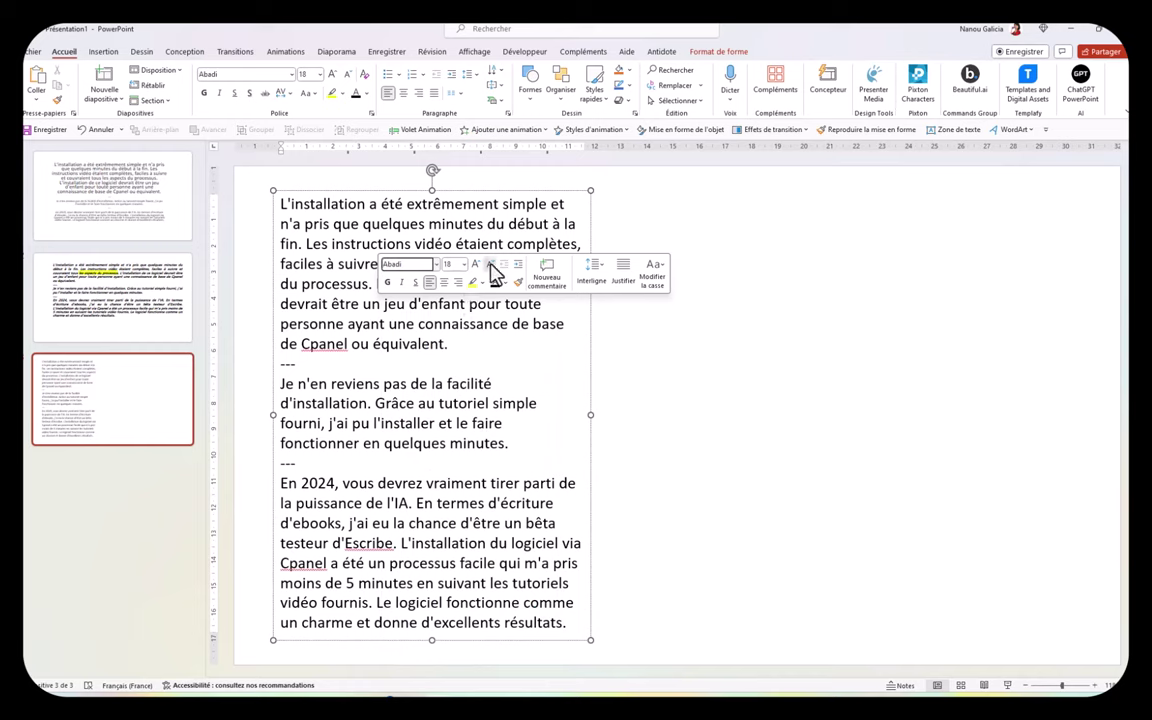
Shrink all the review text from 18 to 16 pt and nudge the box left
left_click_drag(280, 199, 572, 625)
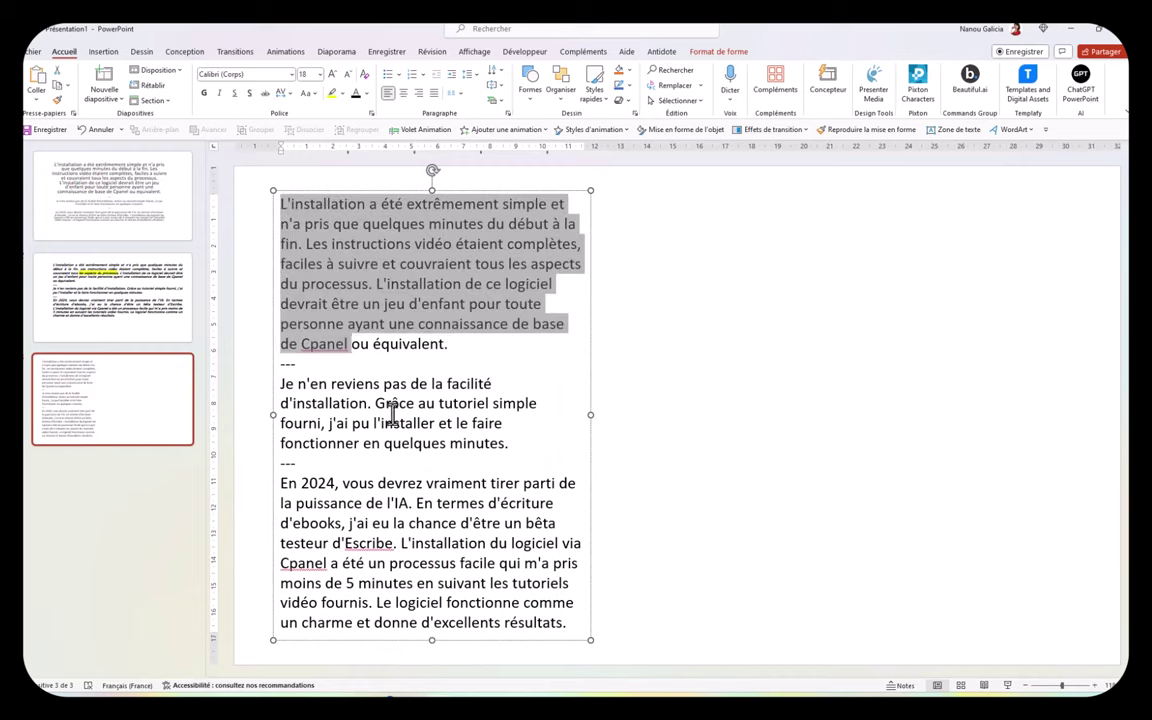
right_click(457, 536)
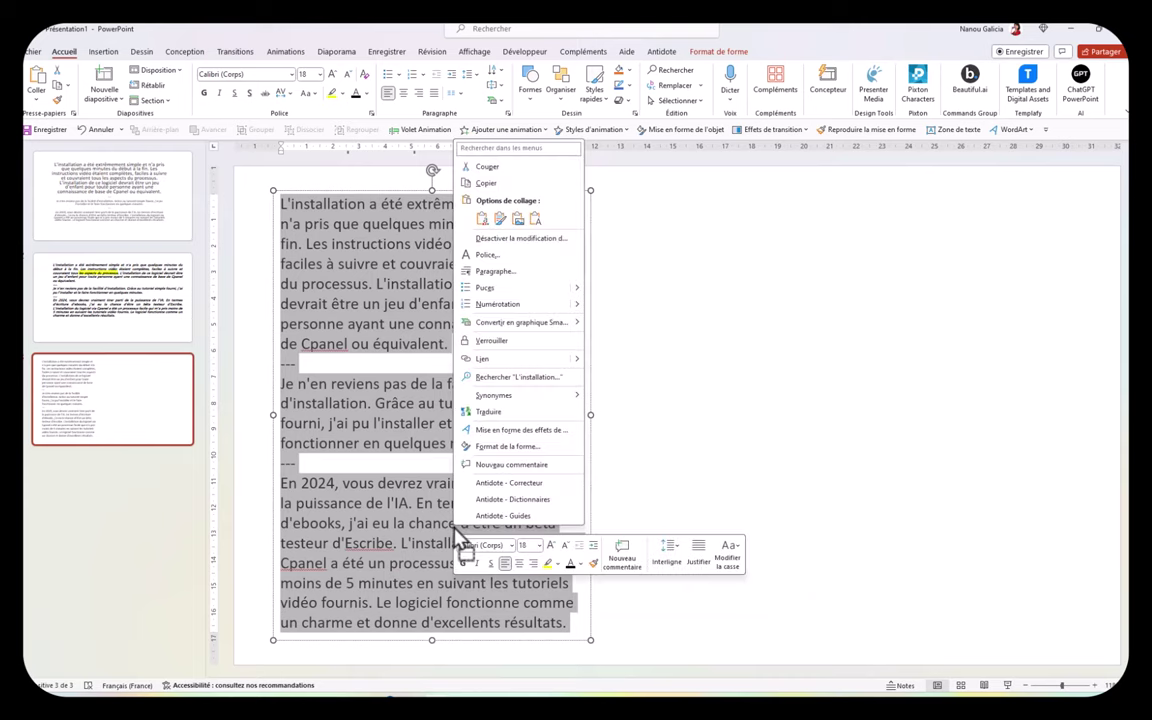
left_click(565, 546)
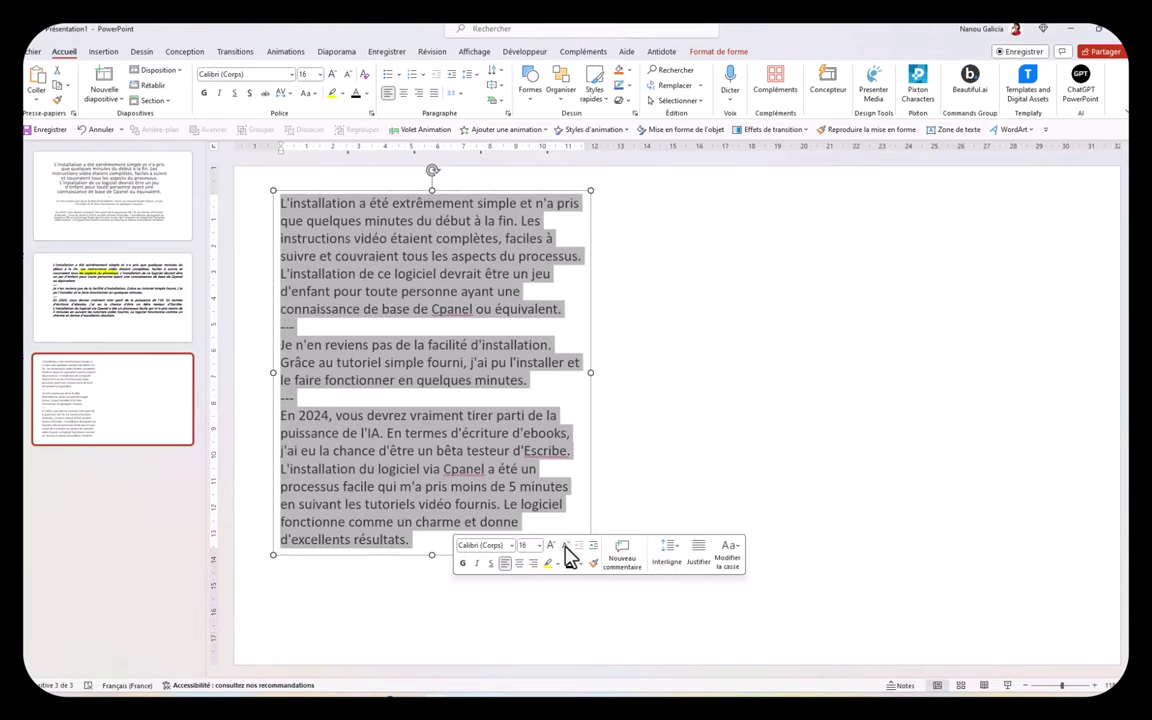
left_click(652, 331)
left_click(400, 201)
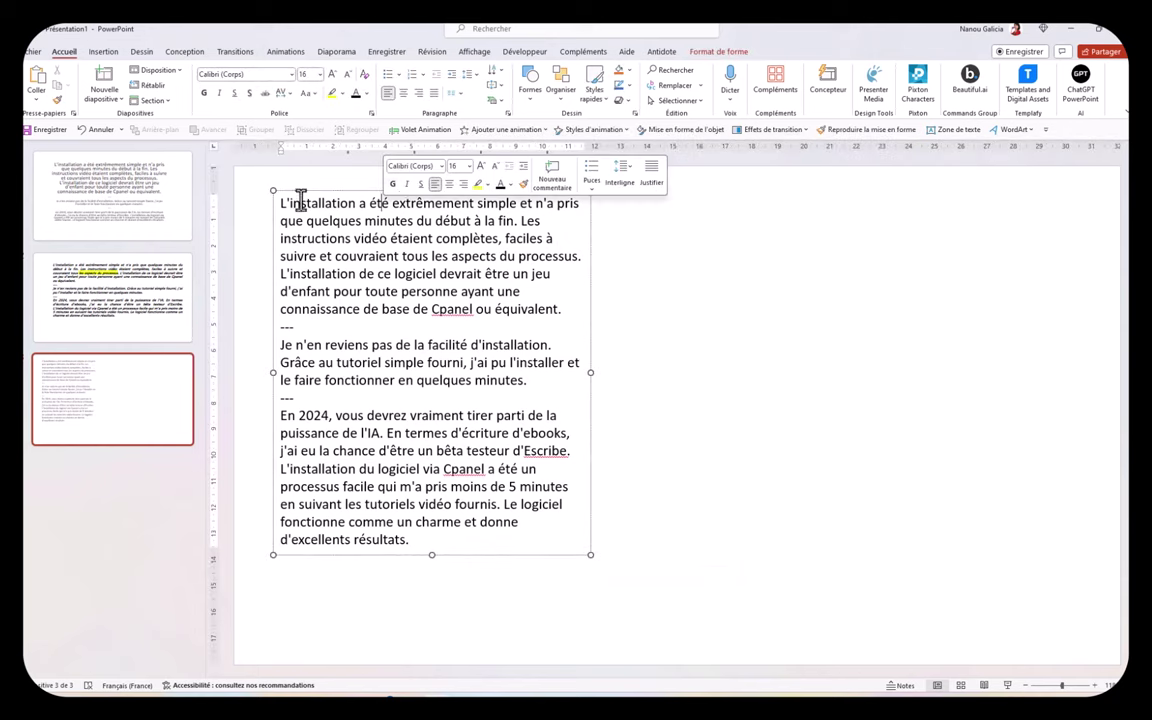
key("Escape")
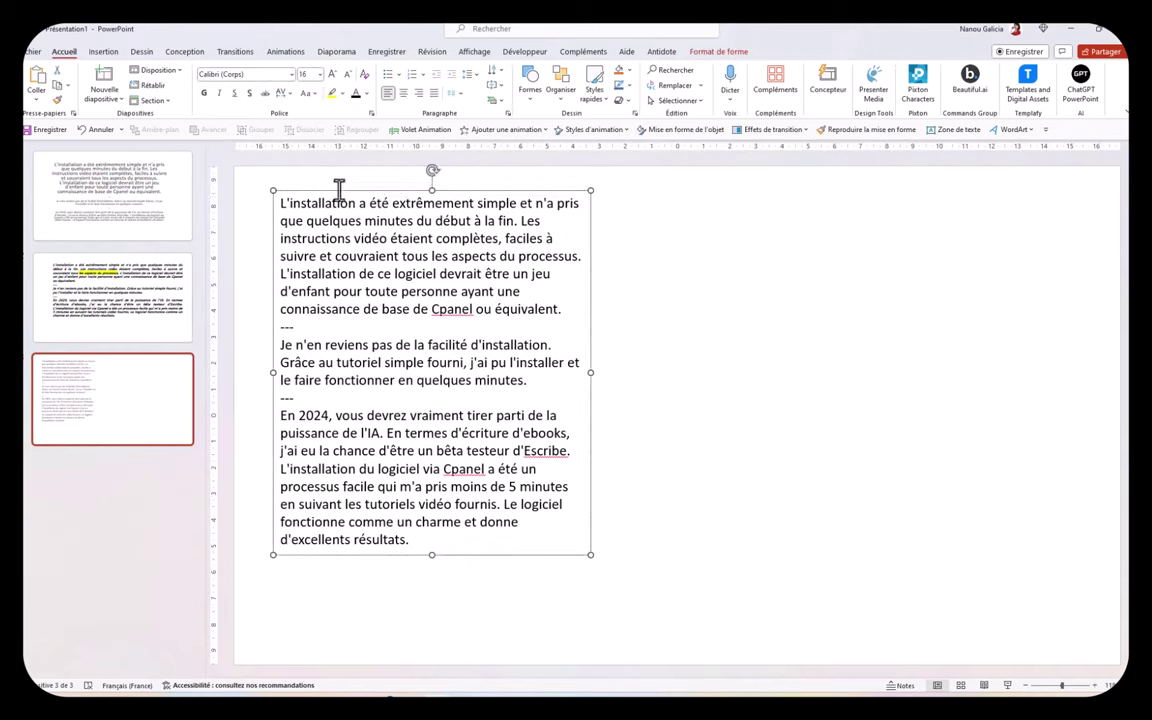
left_click(349, 252)
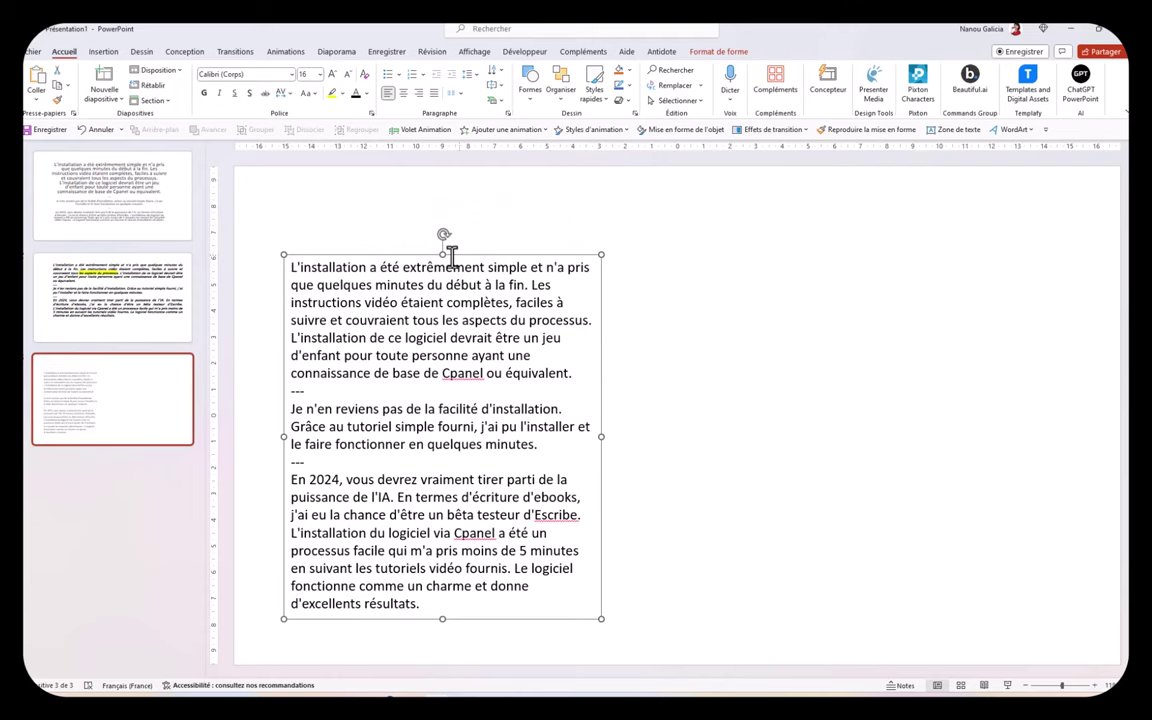
left_click_drag(420, 265, 412, 243)
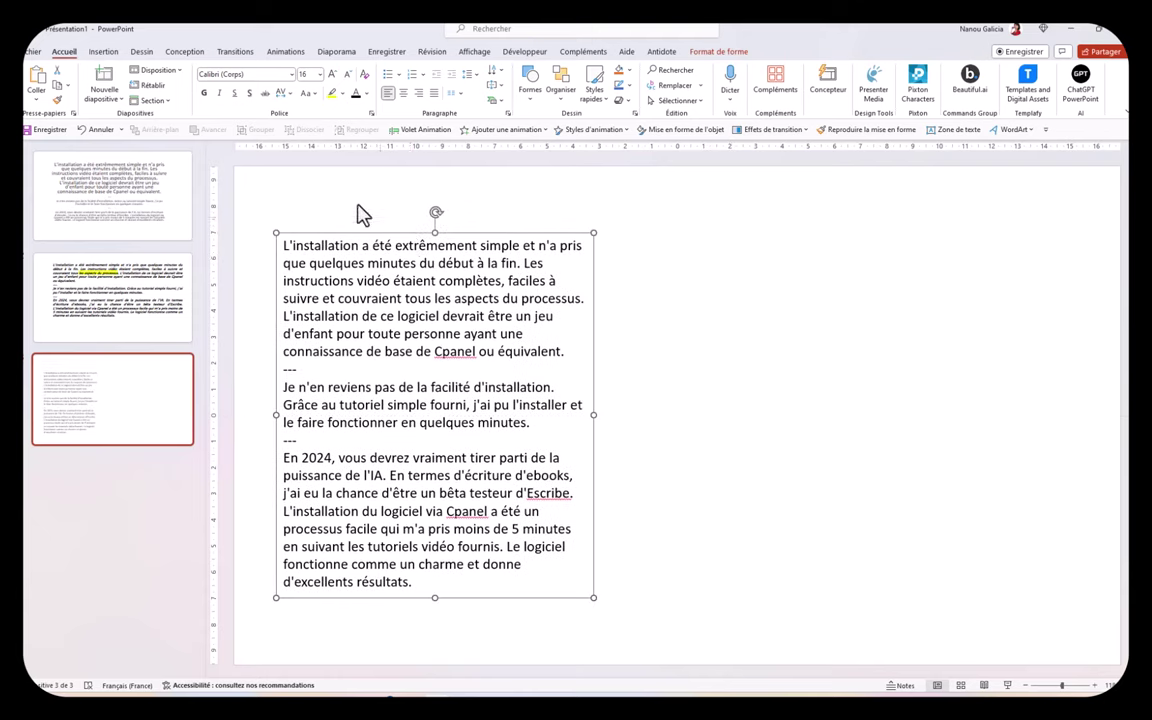
left_click(101, 53)
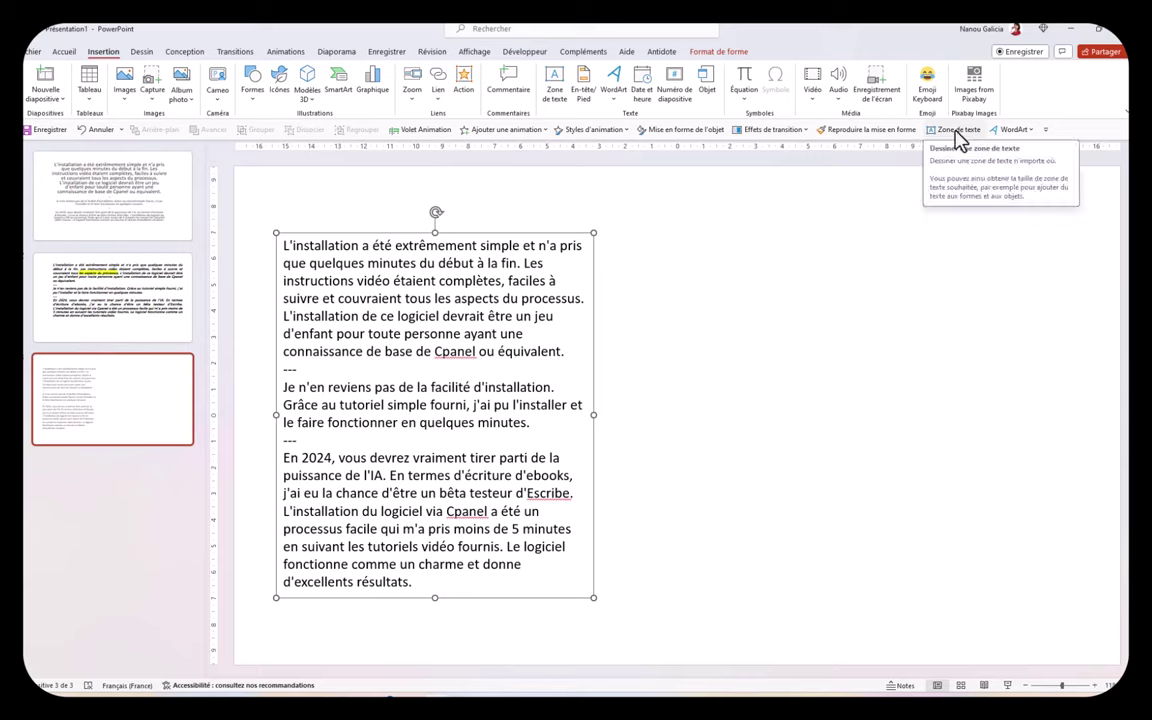
Draw a text box on the right of slide 3 and paste the opening review sentence
left_click(956, 138)
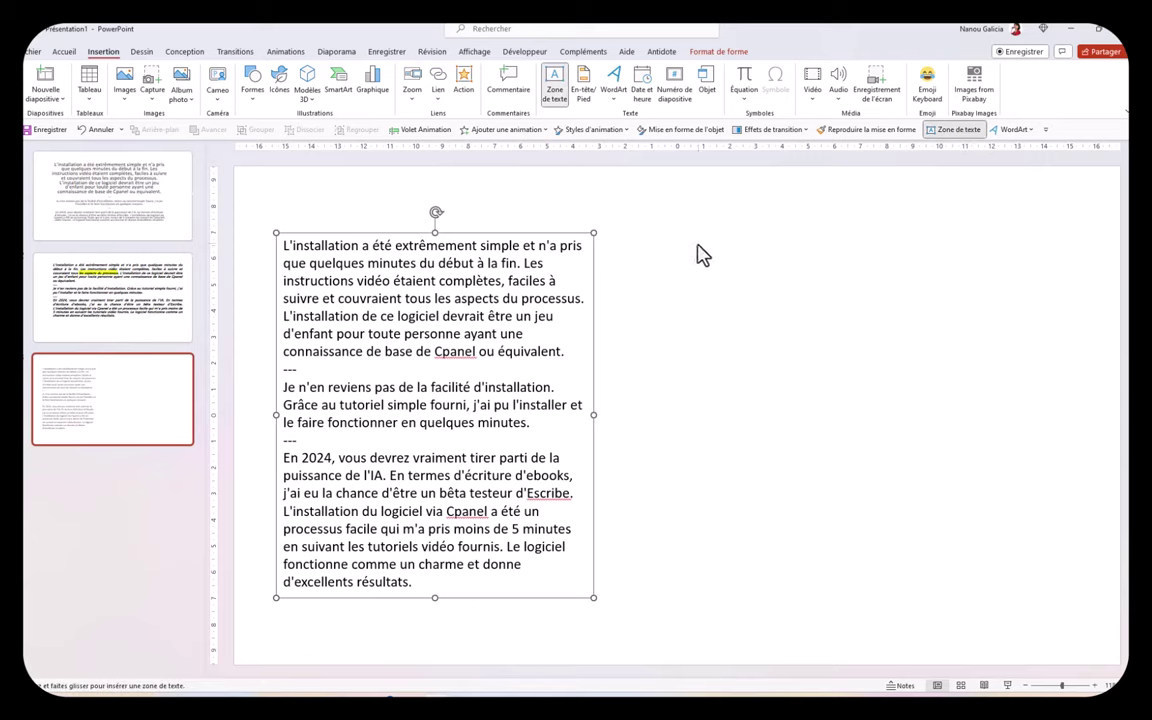
mouse_move(698, 243)
left_mouse_down()
mouse_move(1064, 404)
mouse_move(1031, 522)
left_mouse_up()
key("ctrl+z")
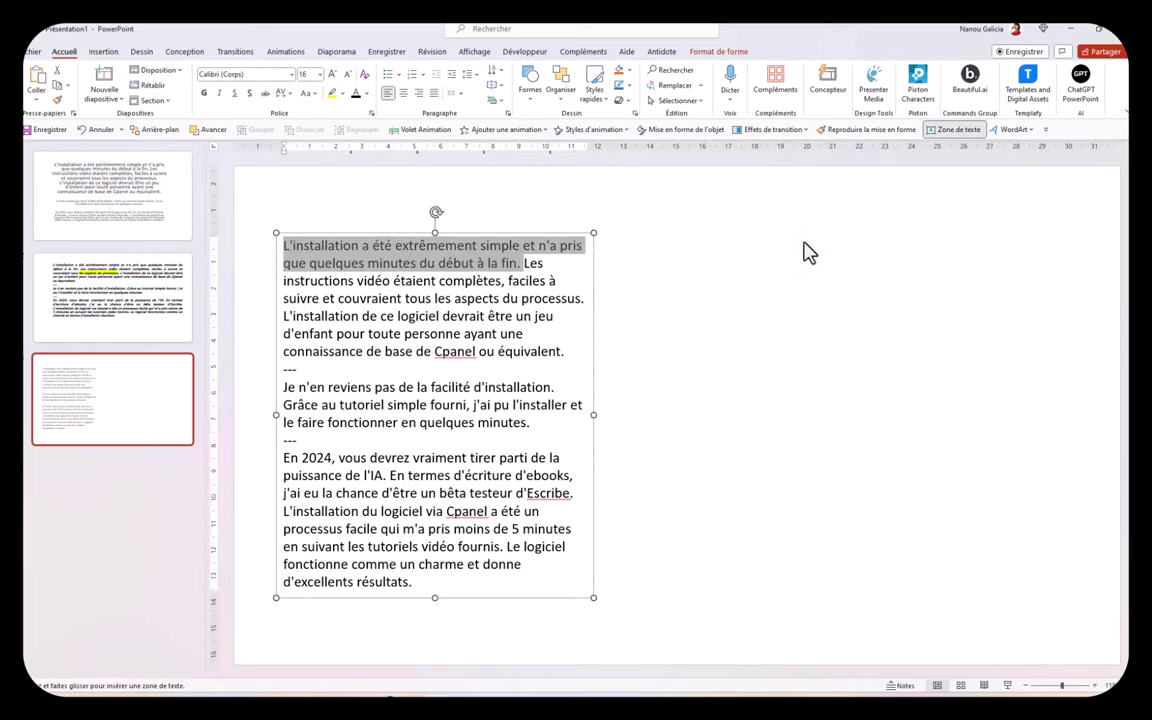
left_click_drag(722, 242, 1062, 398)
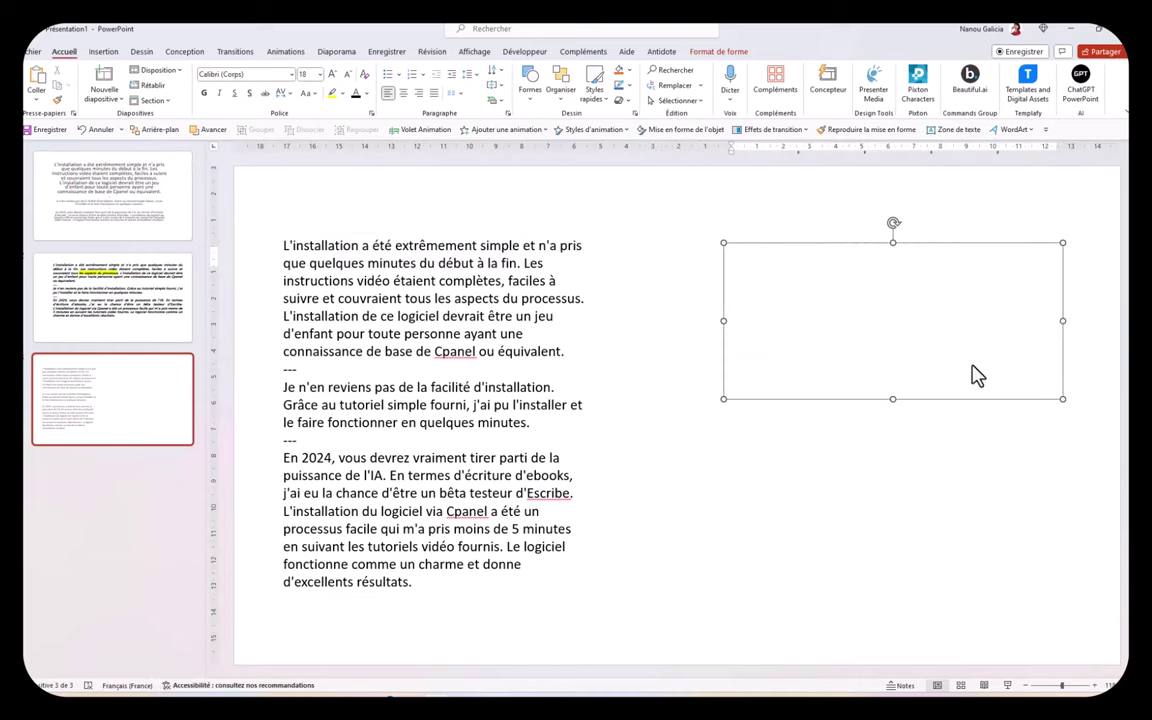
right_click(977, 375)
left_click(1002, 366)
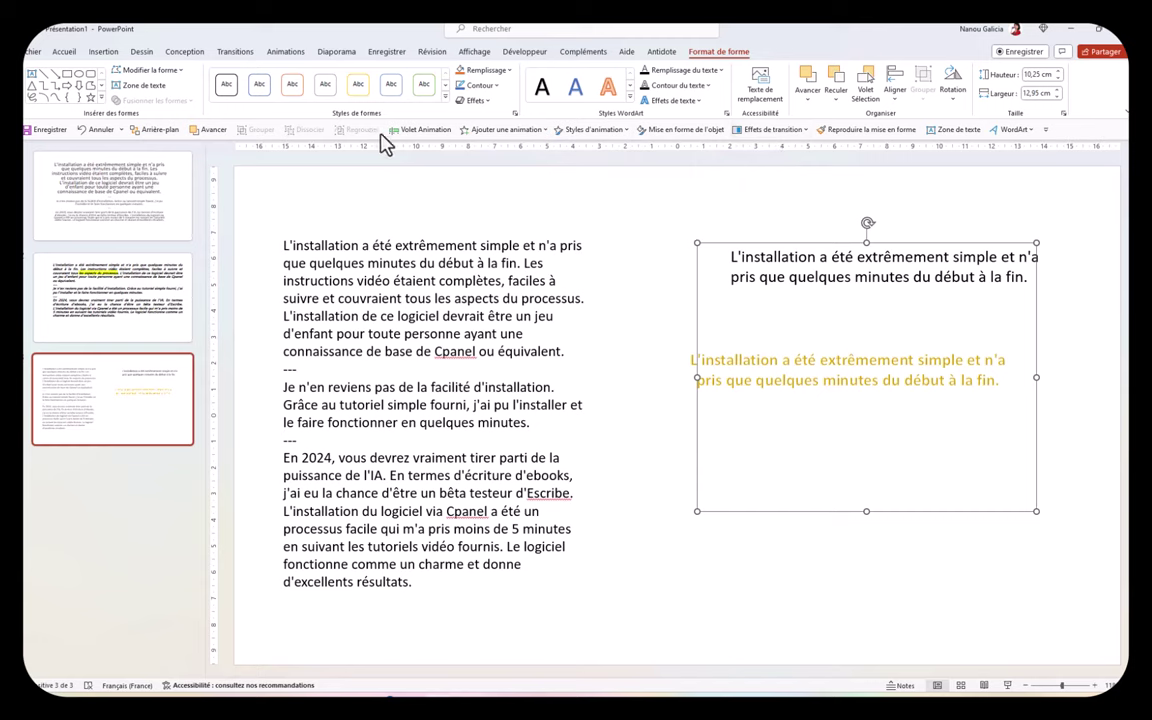
left_click(731, 270)
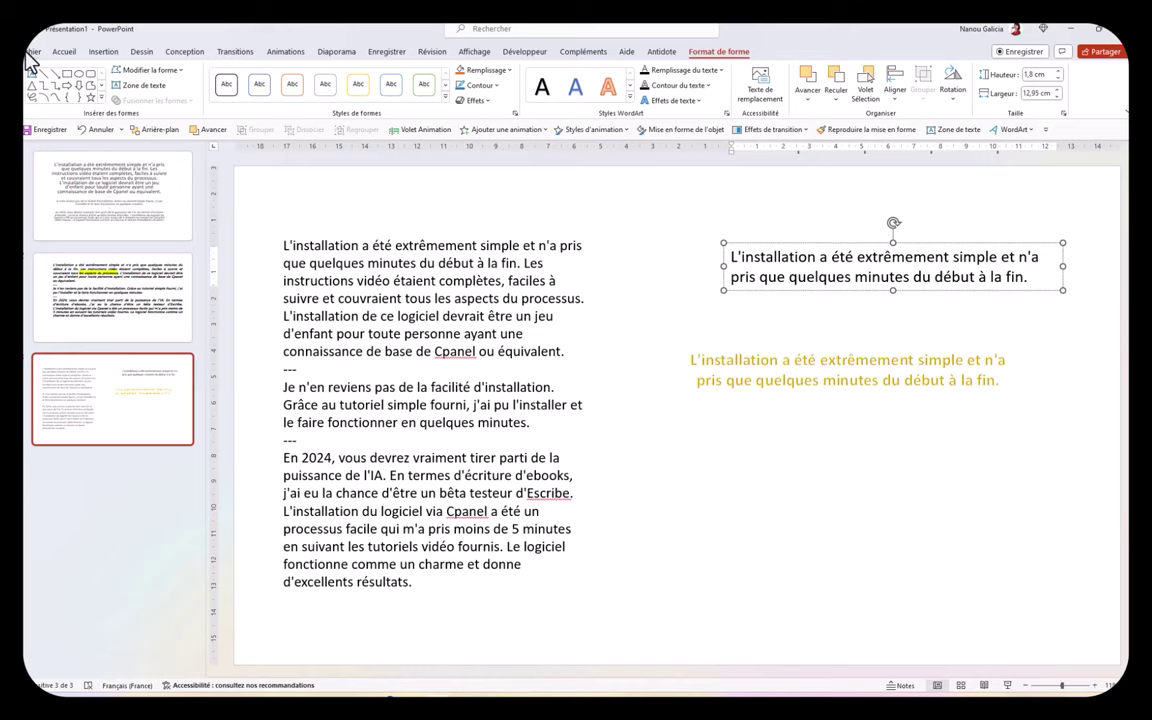
Delete Anglais (États-Unis) from the Langue page of PowerPoint Options
left_click(31, 55)
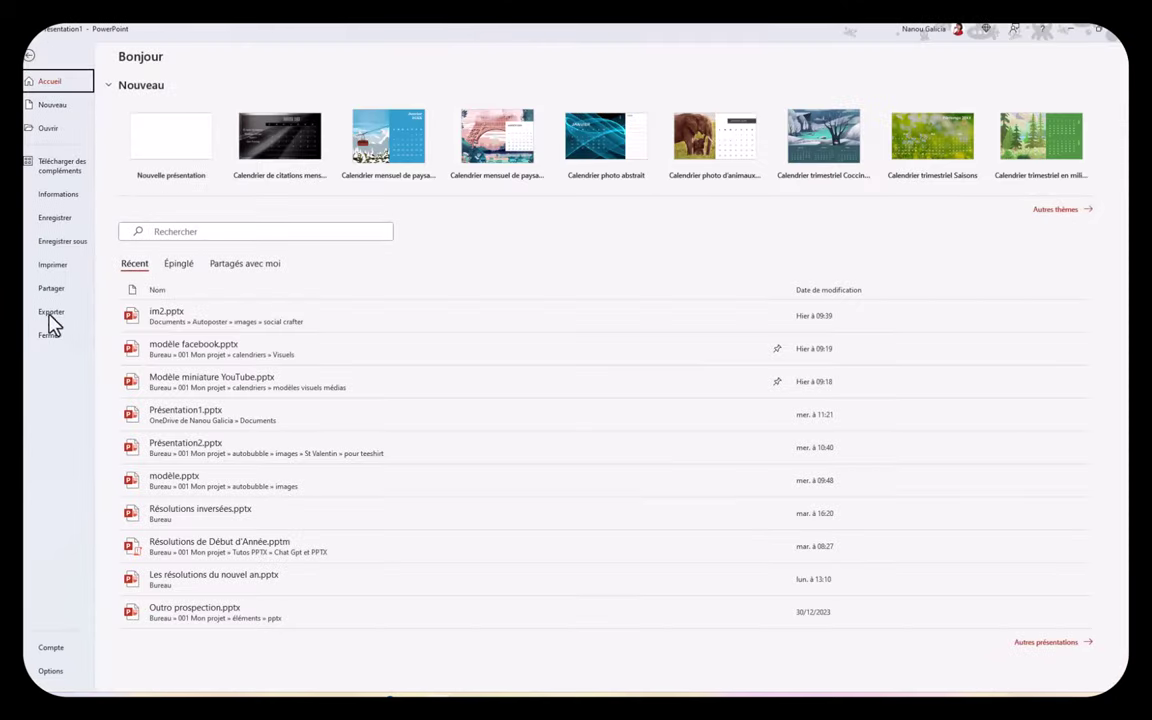
left_click(58, 676)
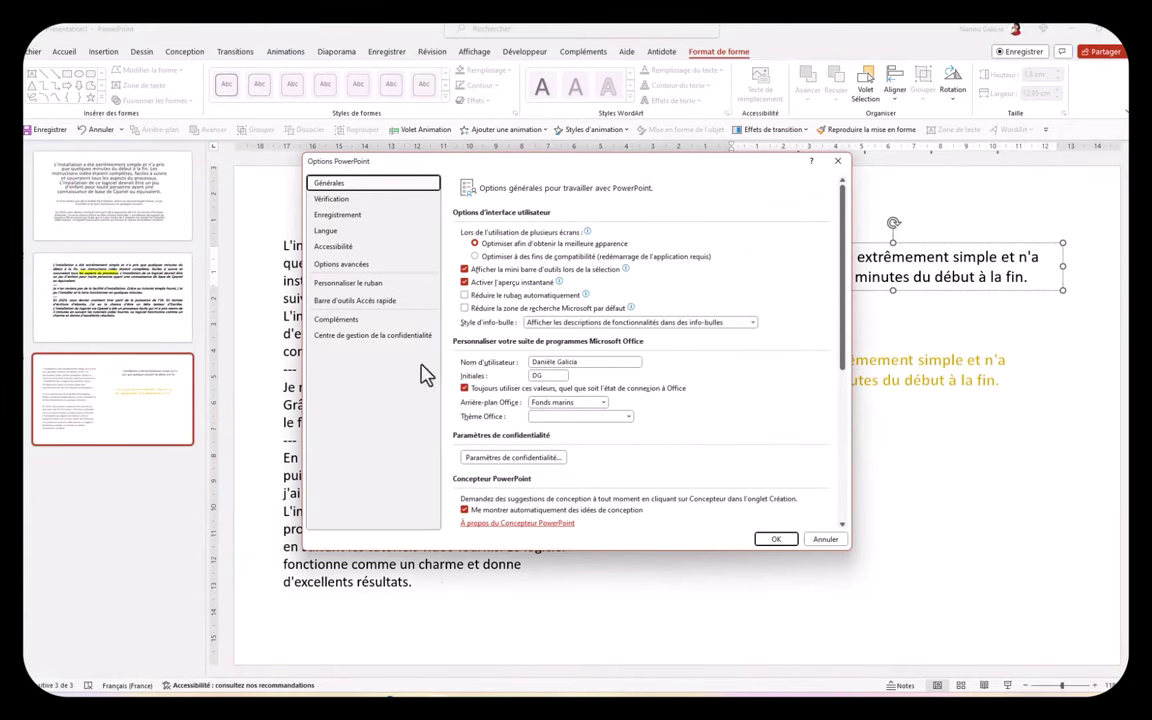
left_click(335, 233)
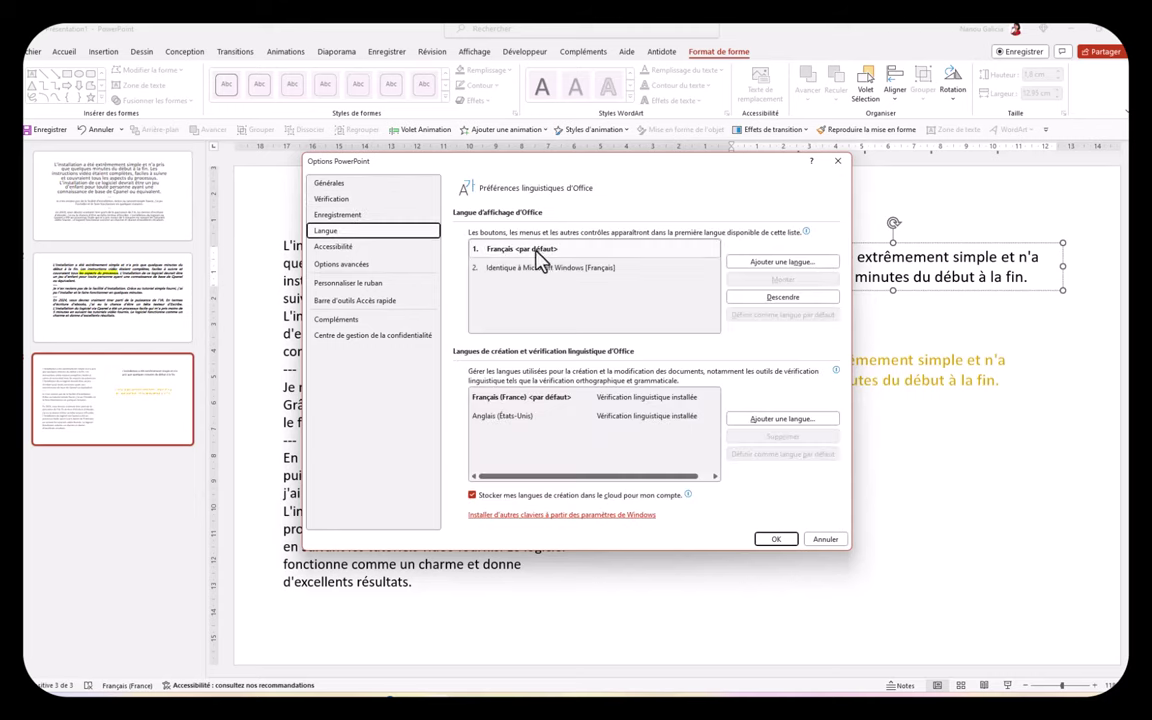
left_click(664, 421)
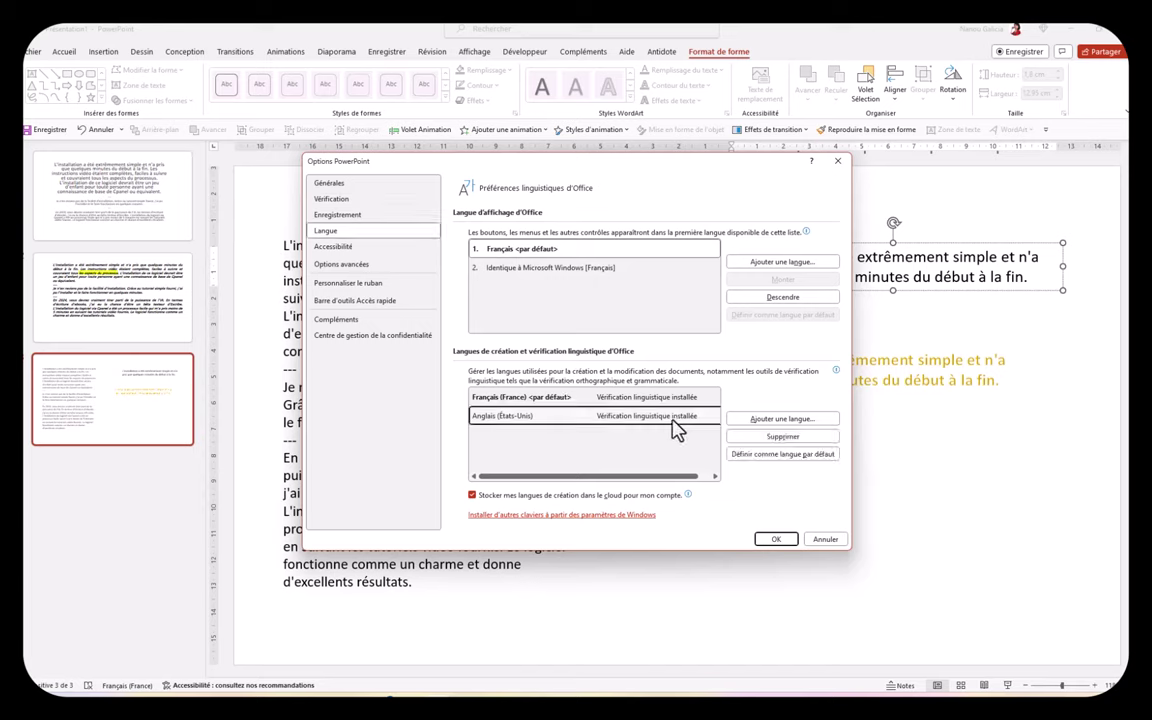
left_click(791, 439)
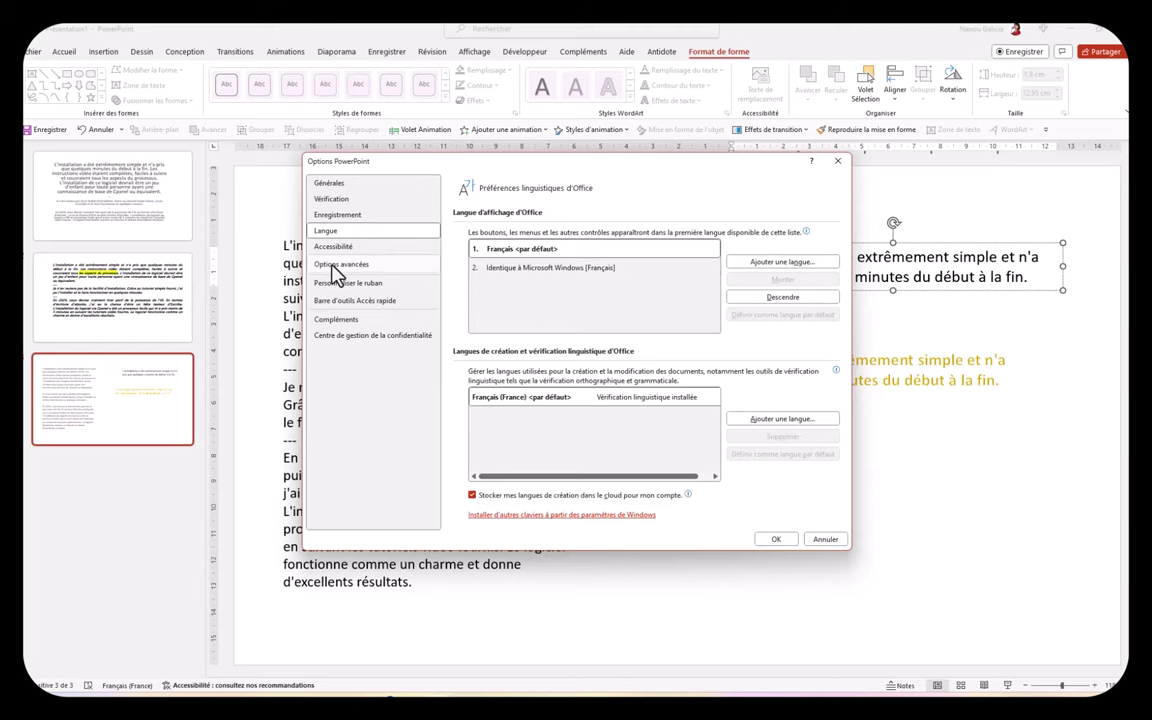
left_click(333, 266)
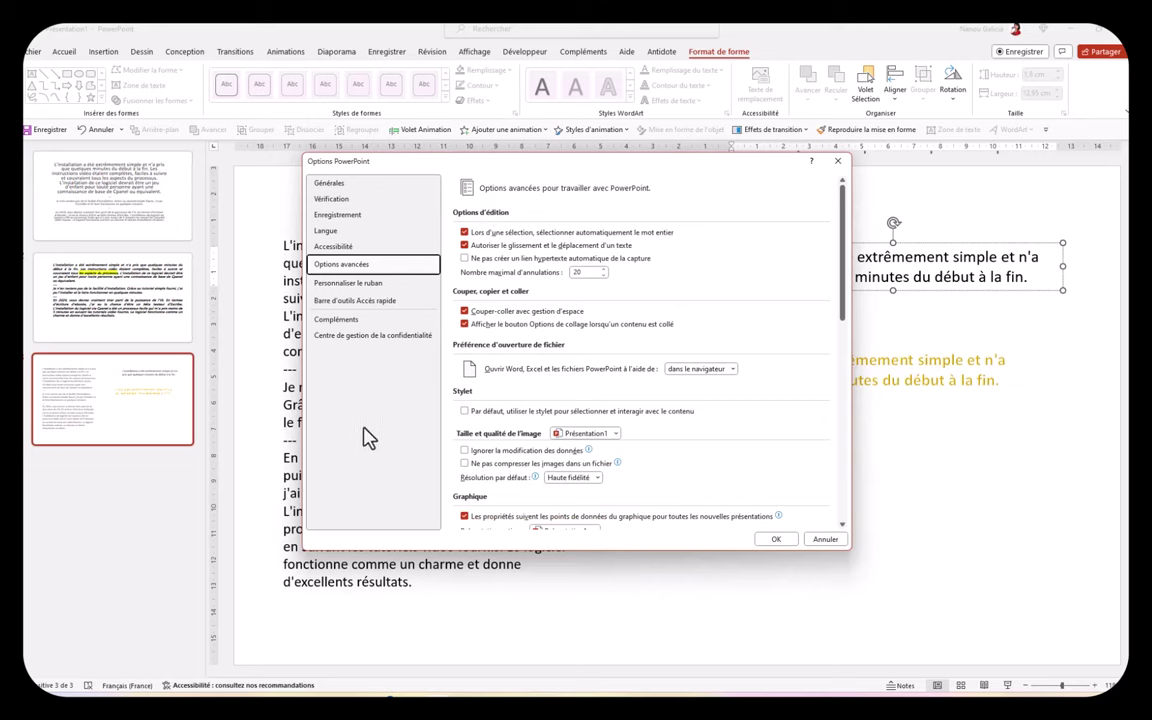
Switch between the ribbon and Barre d'outils Accès rapide pages, ending on the latter
left_click(331, 286)
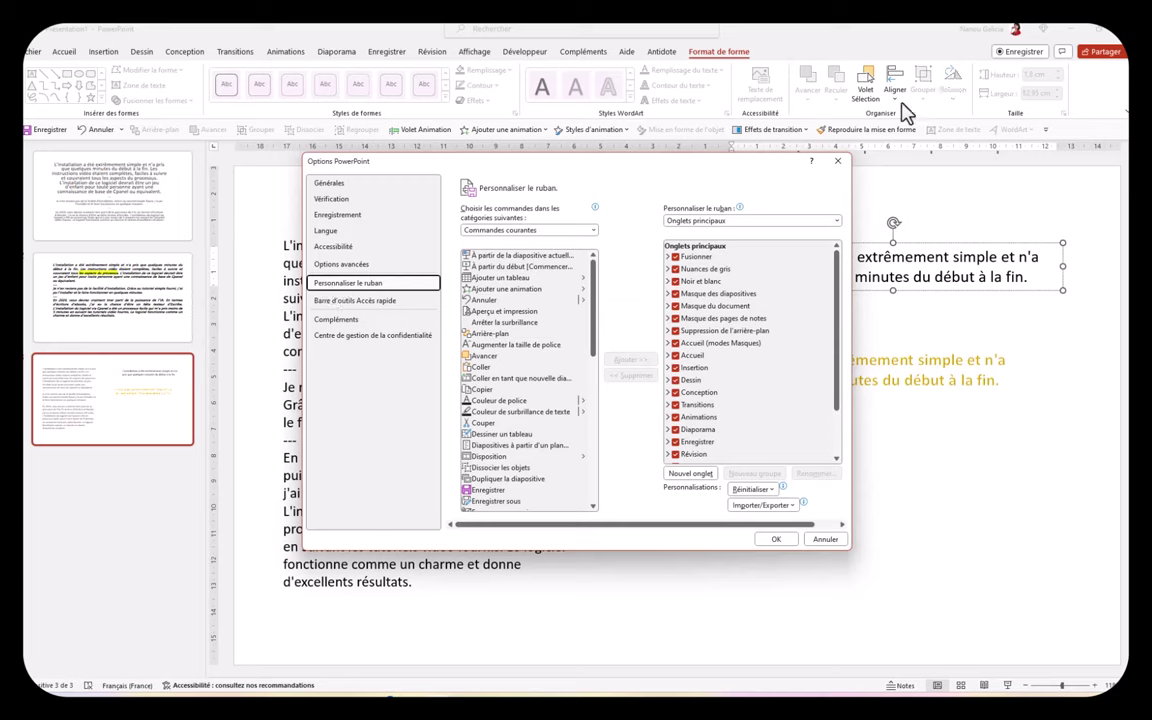
left_click(330, 303)
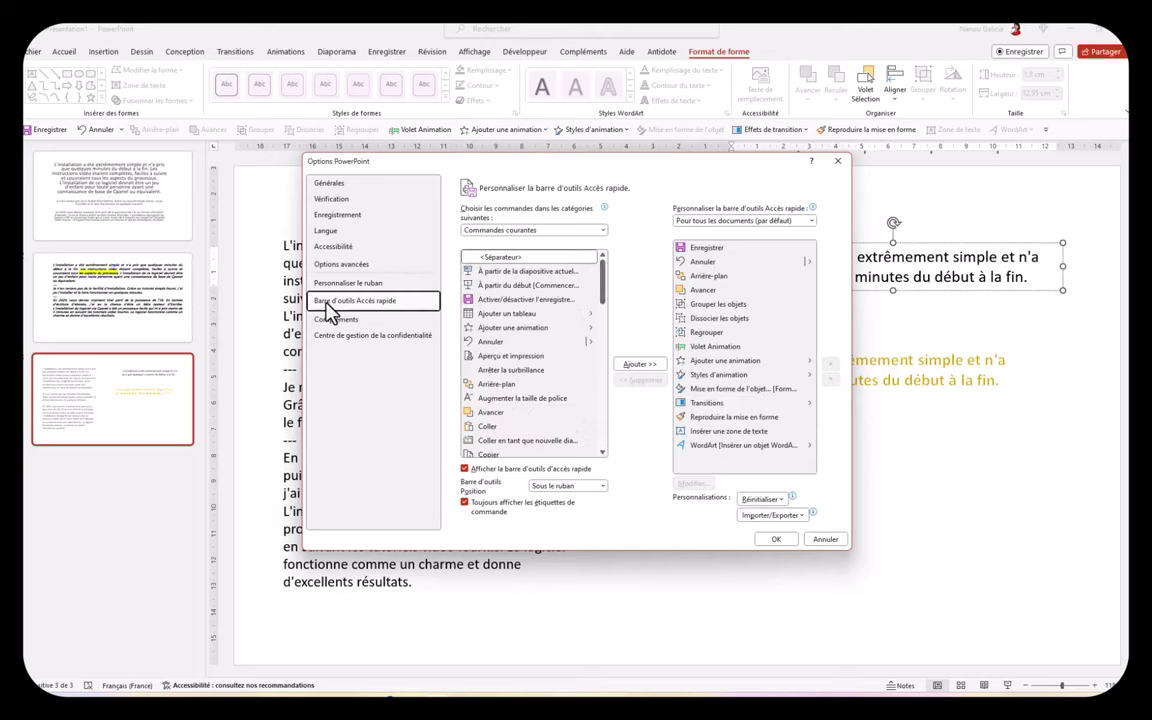
left_click(336, 284)
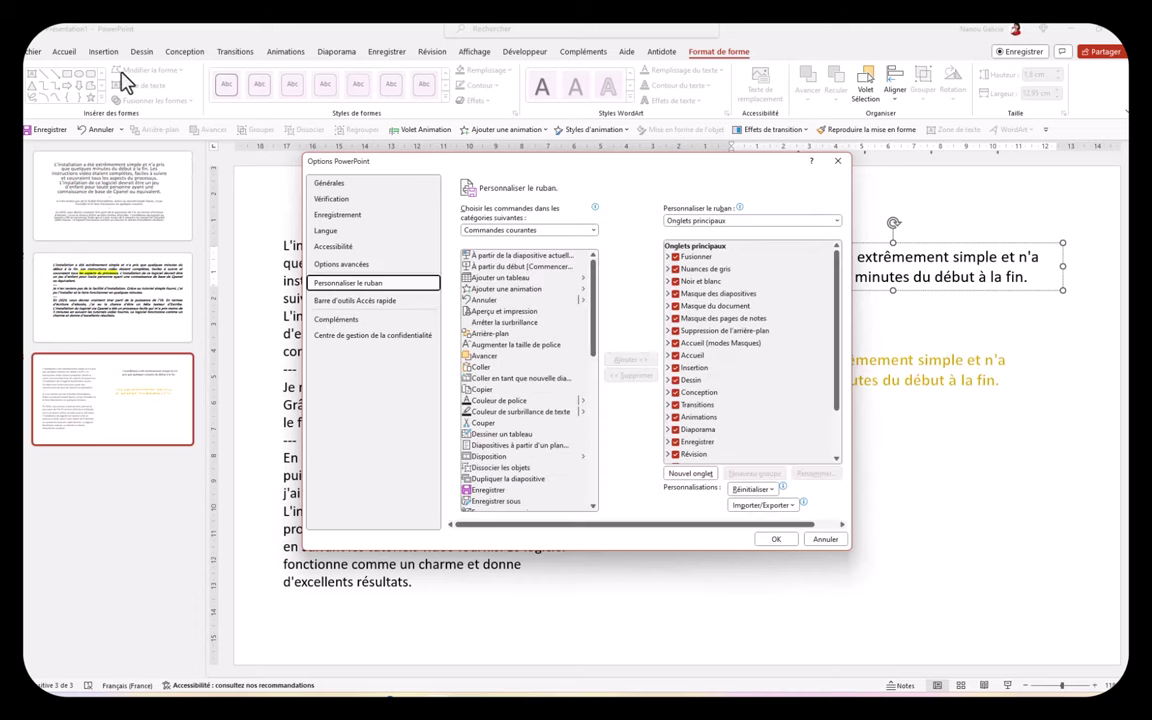
left_click(331, 302)
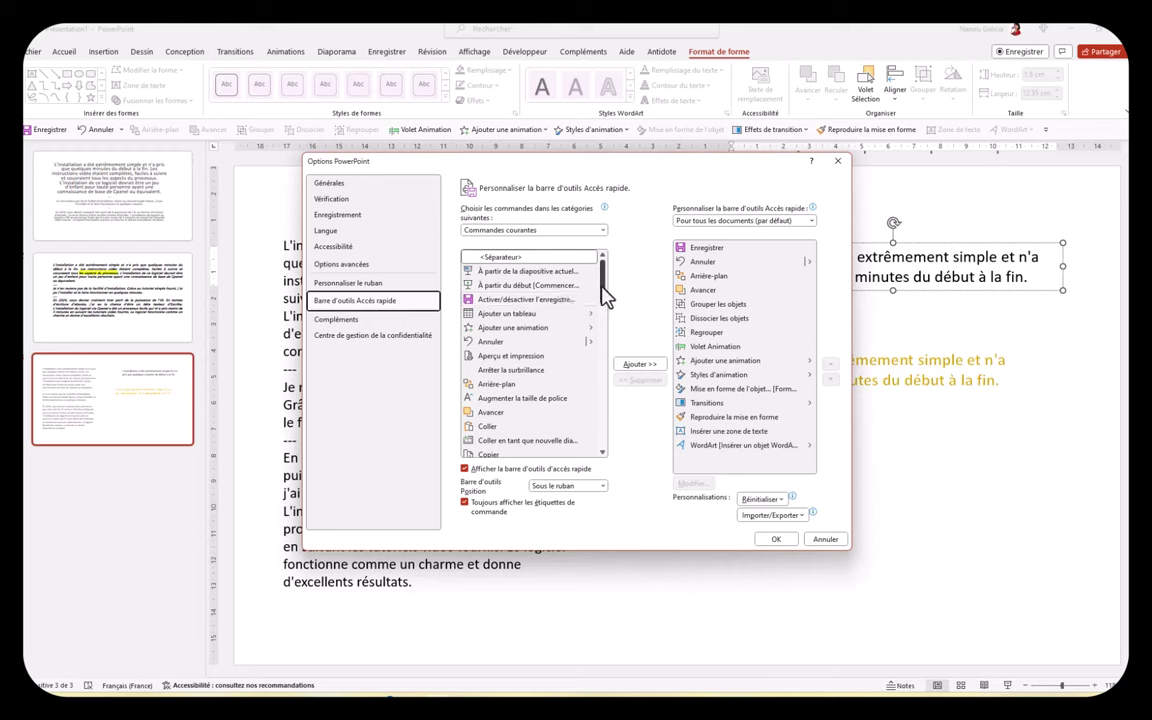
left_click_drag(605, 292, 604, 310)
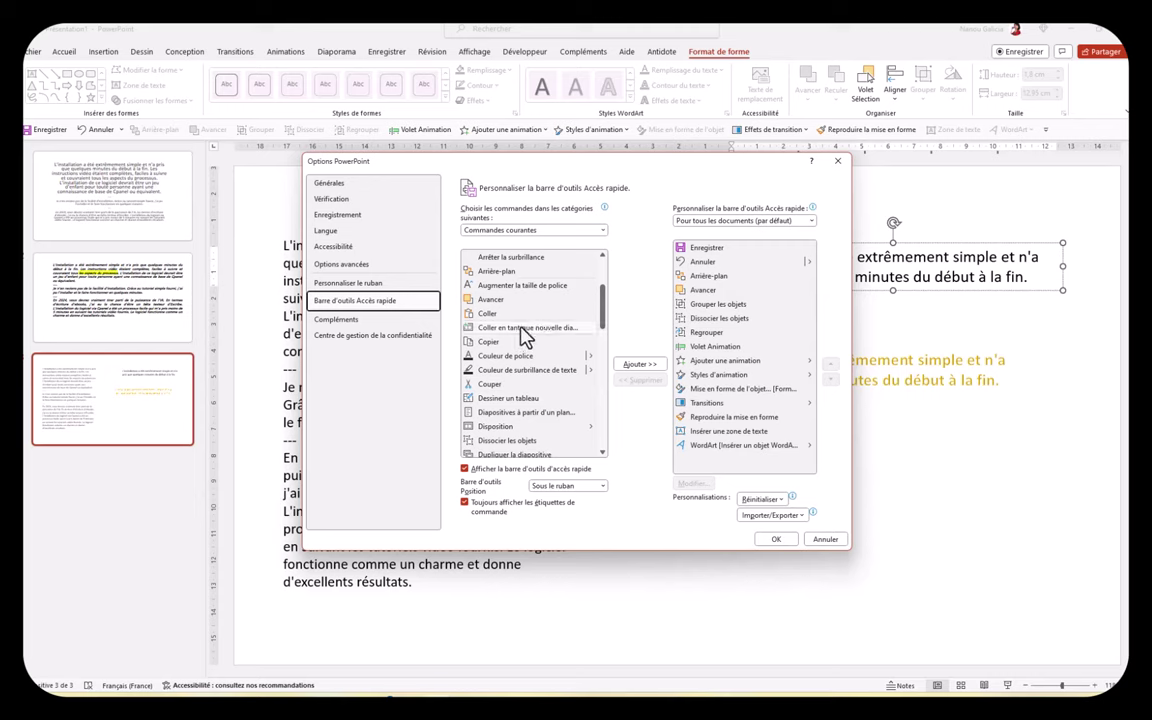
scroll(522, 329, "down", 1)
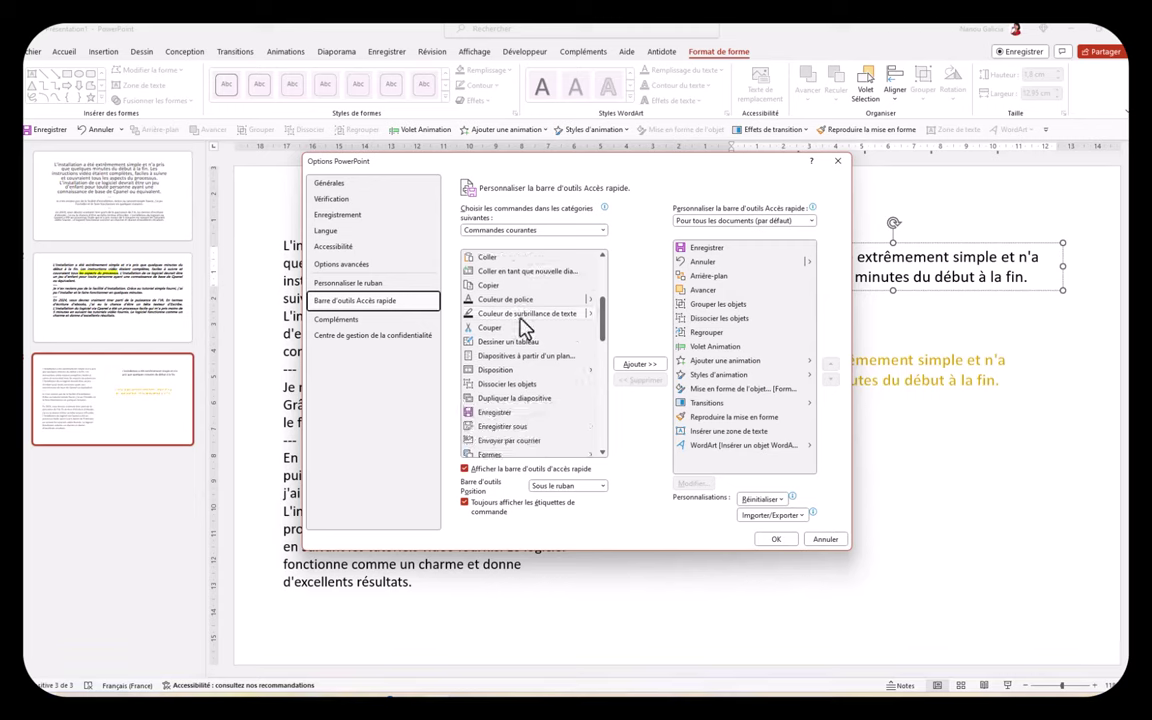
scroll(522, 320, "down", 1)
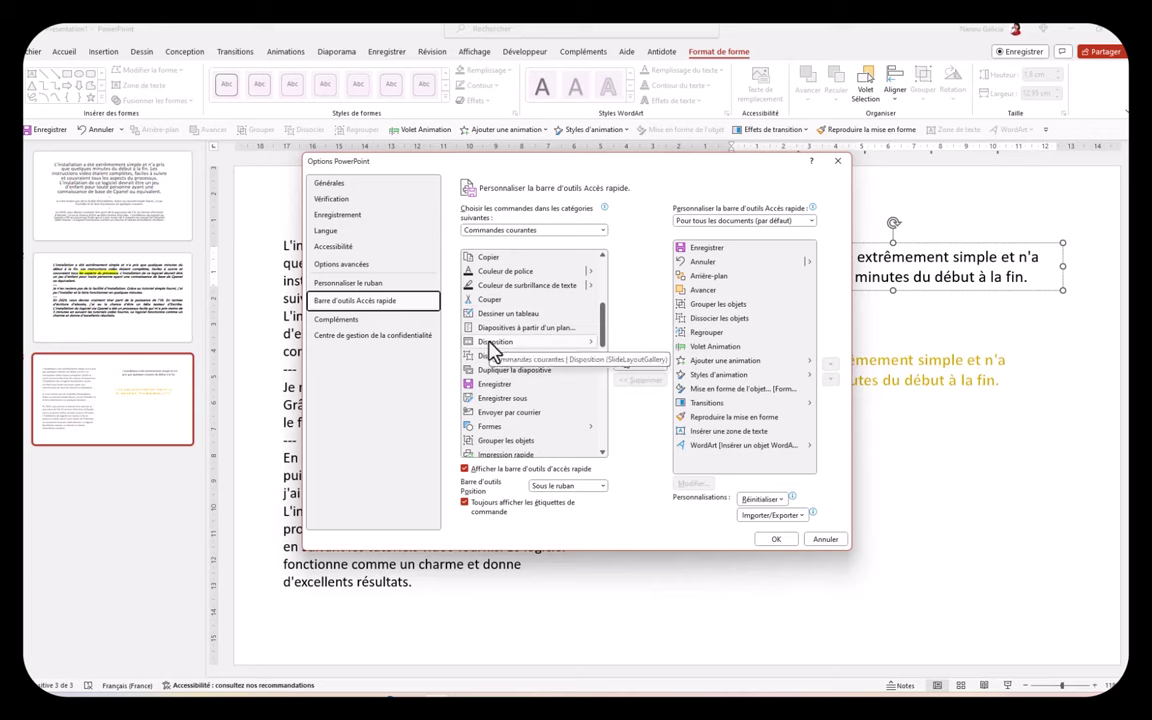
left_click(548, 386)
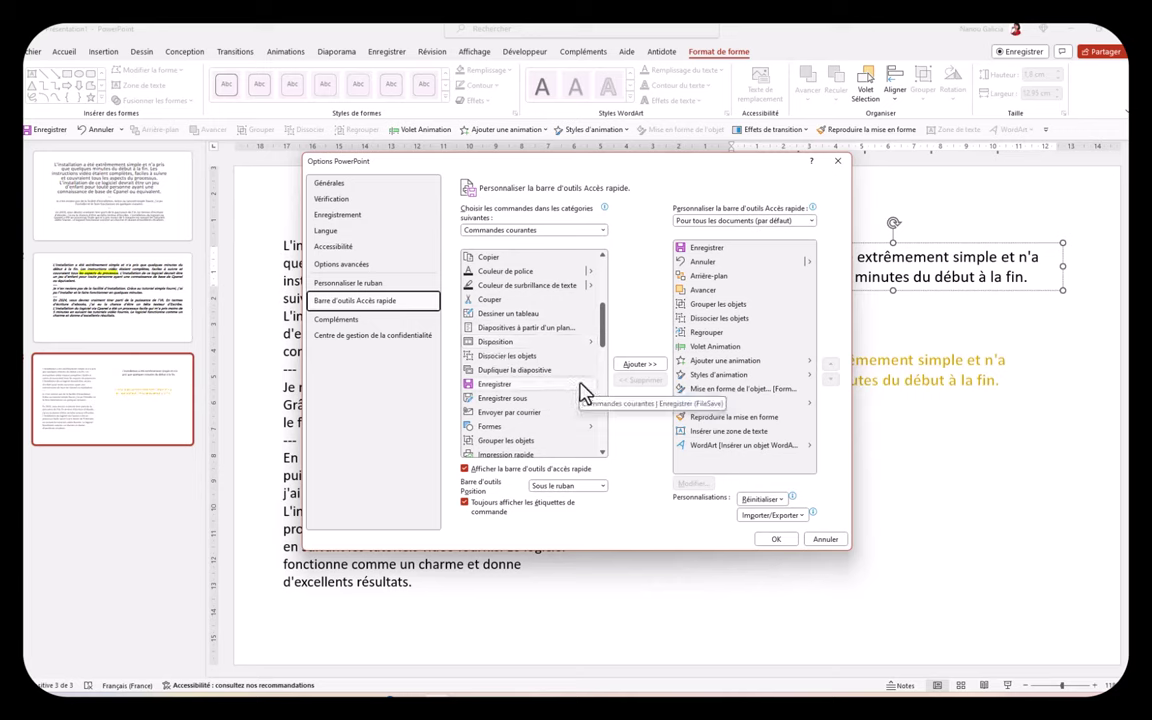
left_click(499, 360)
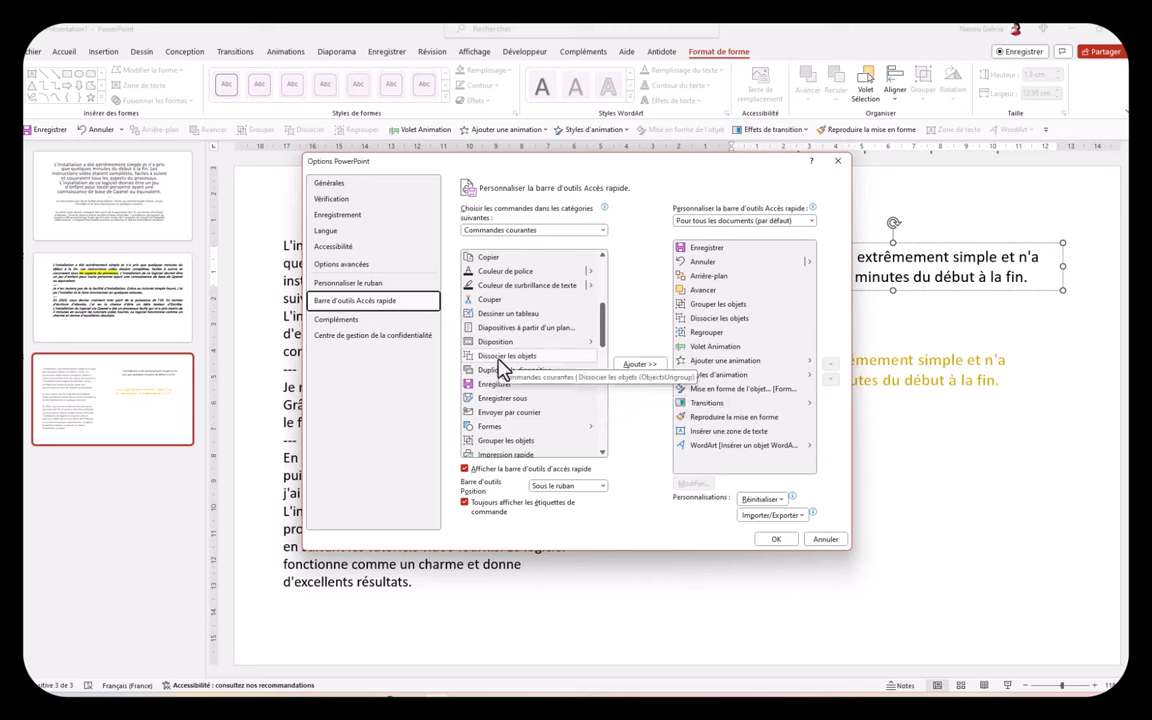
left_click(563, 400)
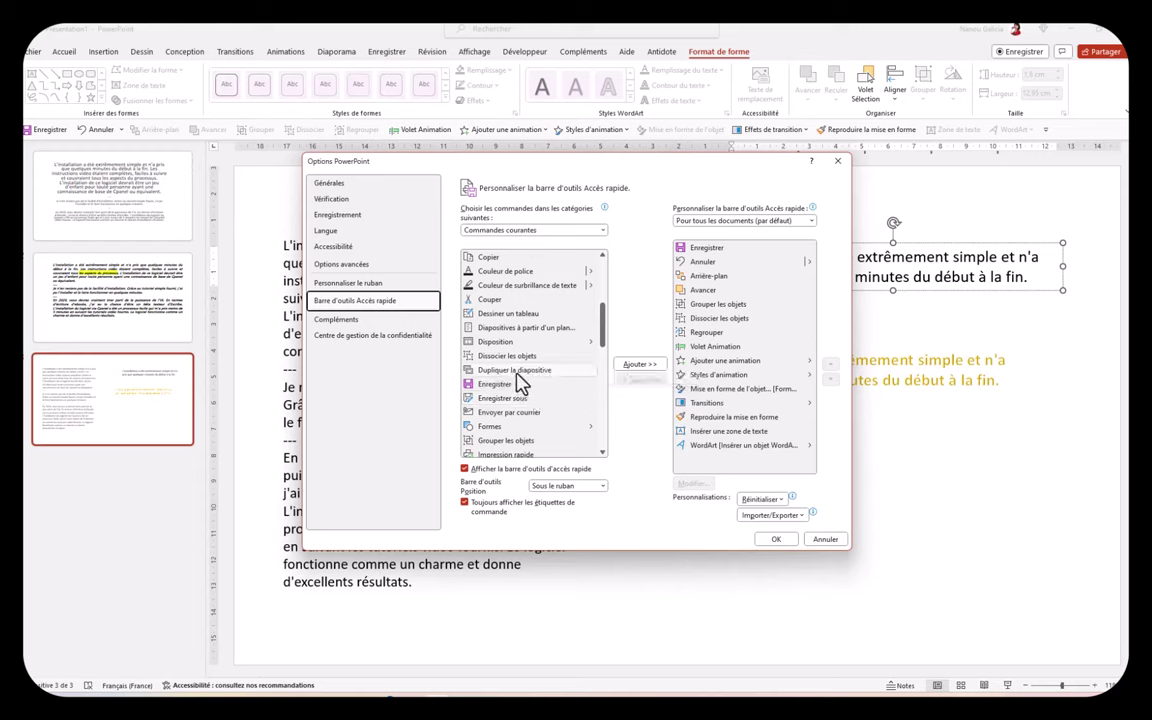
scroll(519, 425, "down", 2)
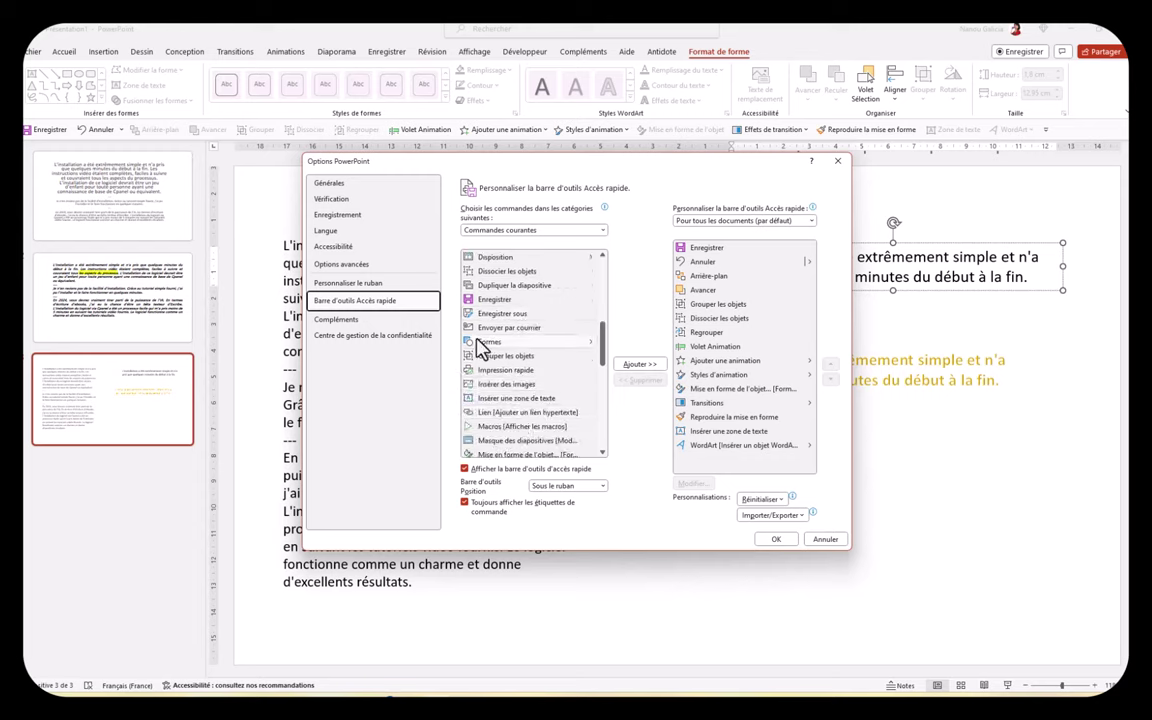
scroll(515, 385, "down", 1)
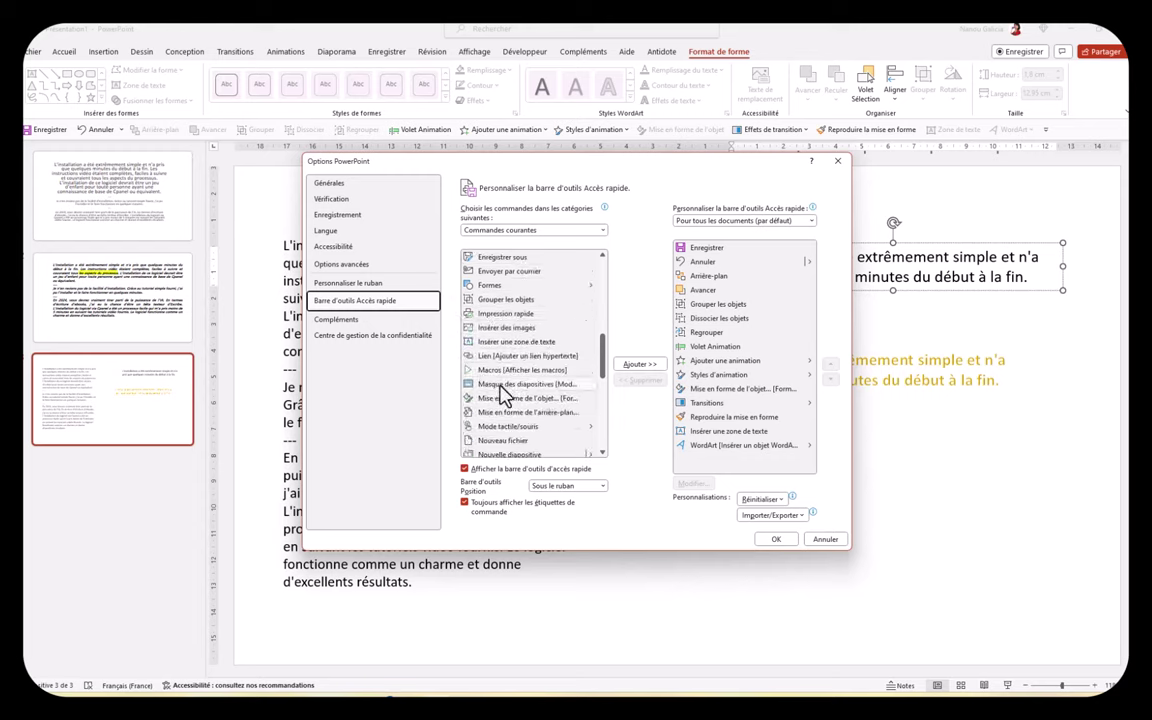
scroll(497, 390, "down", 1)
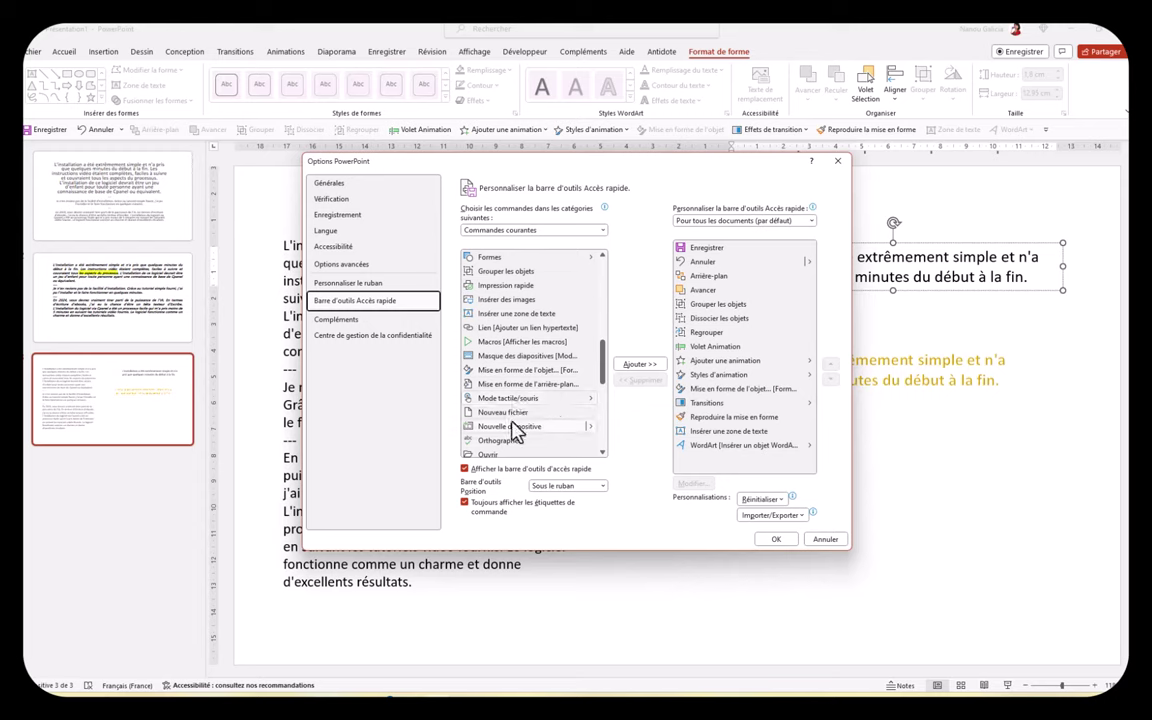
scroll(525, 420, "down", 1)
scroll(506, 345, "down", 3)
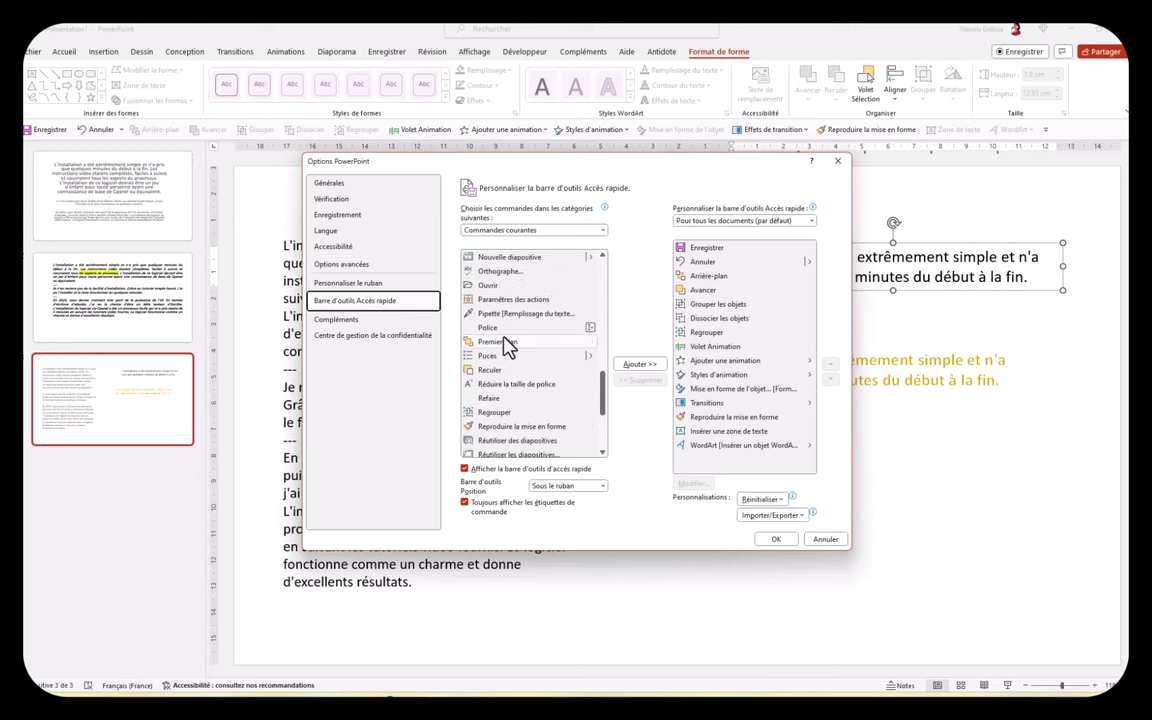
scroll(505, 345, "down", 2)
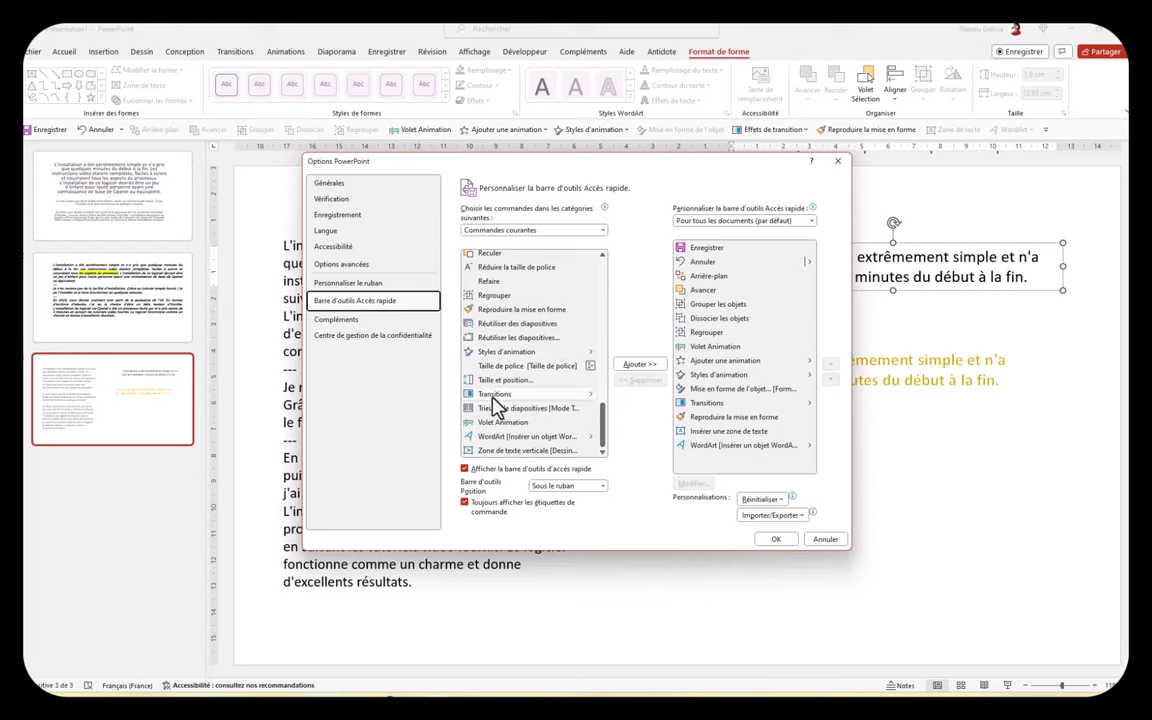
Add 'Réduire la taille de police' to the toolbar, move it up, then remove it
left_click(508, 268)
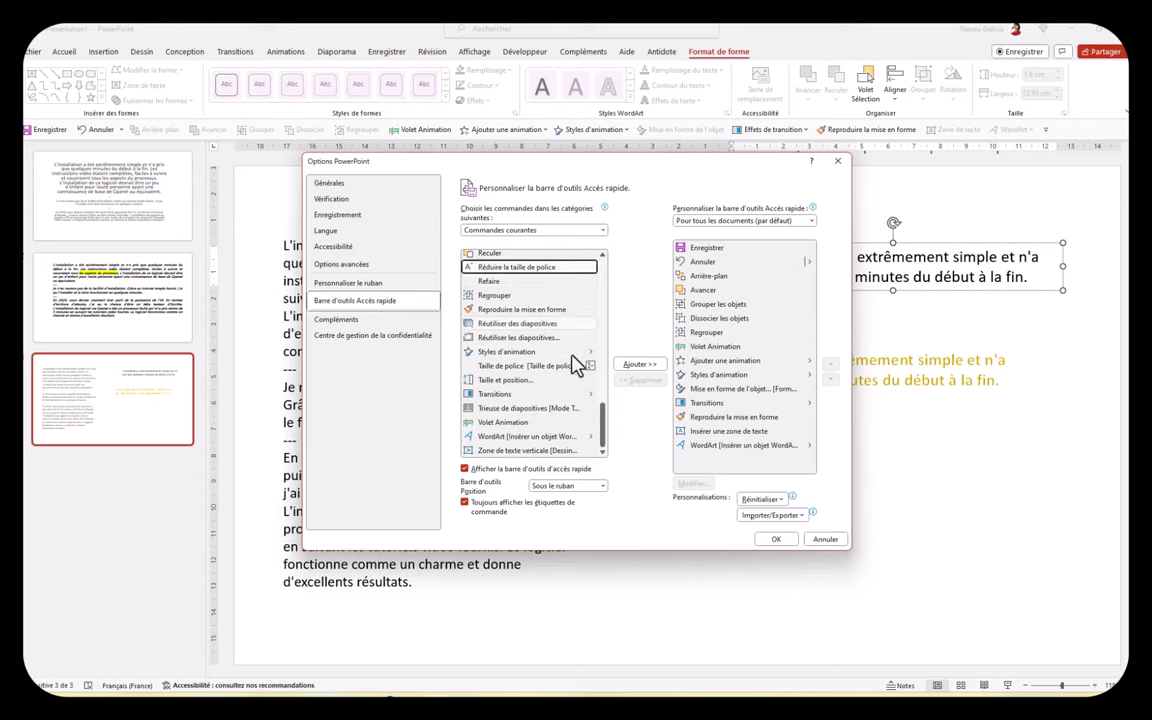
left_click(640, 366)
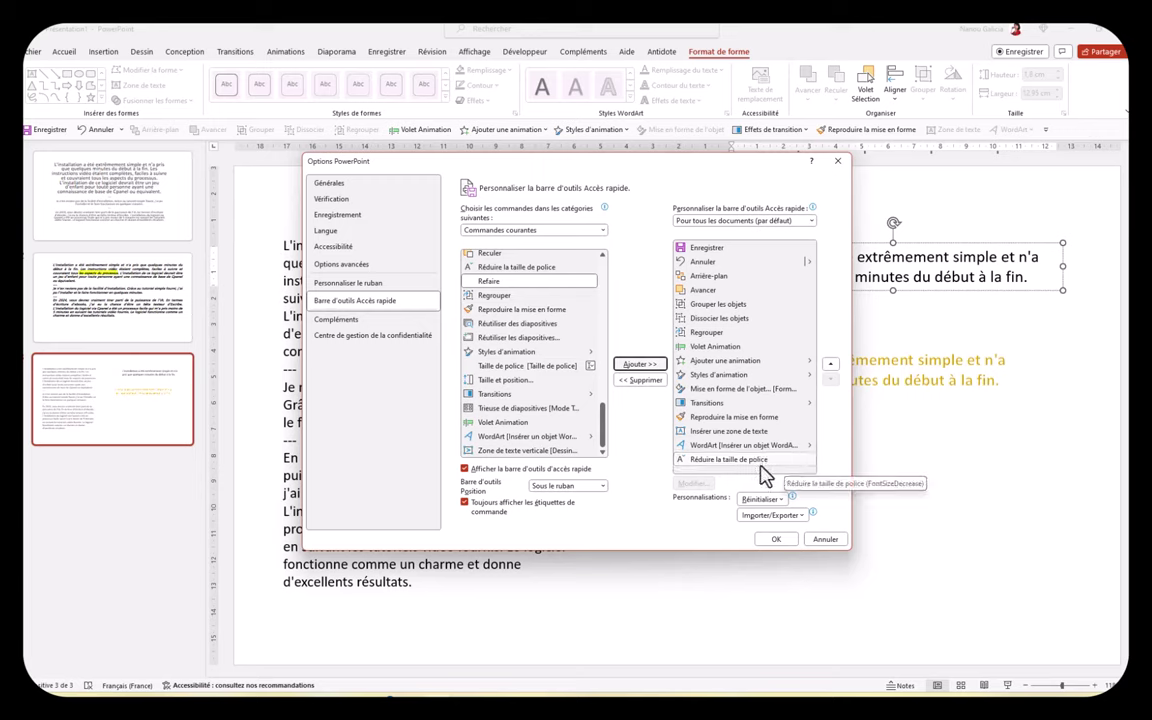
left_click(830, 365)
left_click(830, 365)
left_click(830, 365)
left_click(830, 365)
left_click(830, 365)
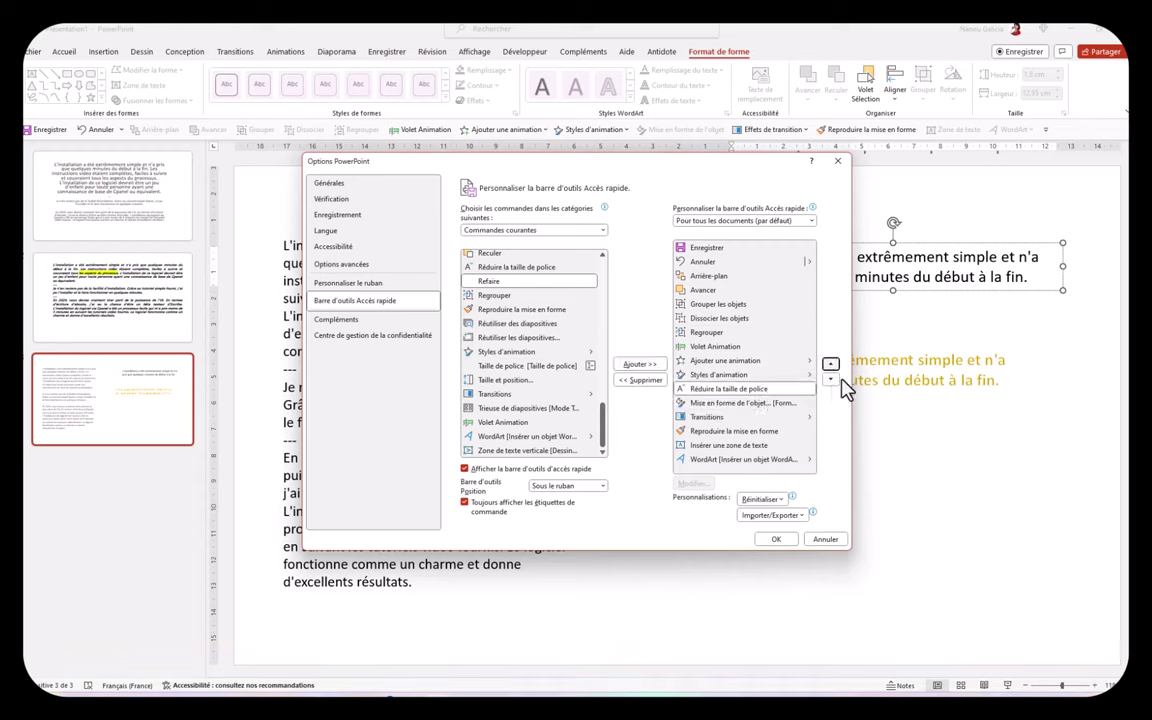
left_click(746, 389)
left_click(641, 381)
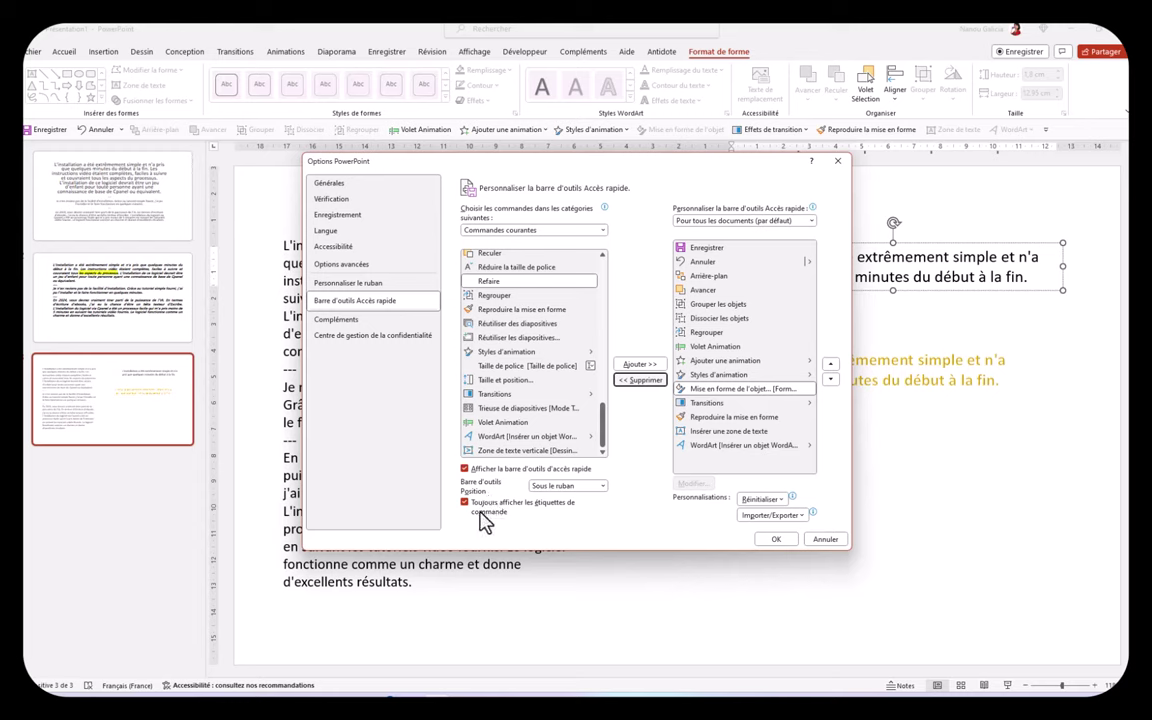
Keep the toolbar position below the ribbon and confirm the options with OK
left_click(601, 487)
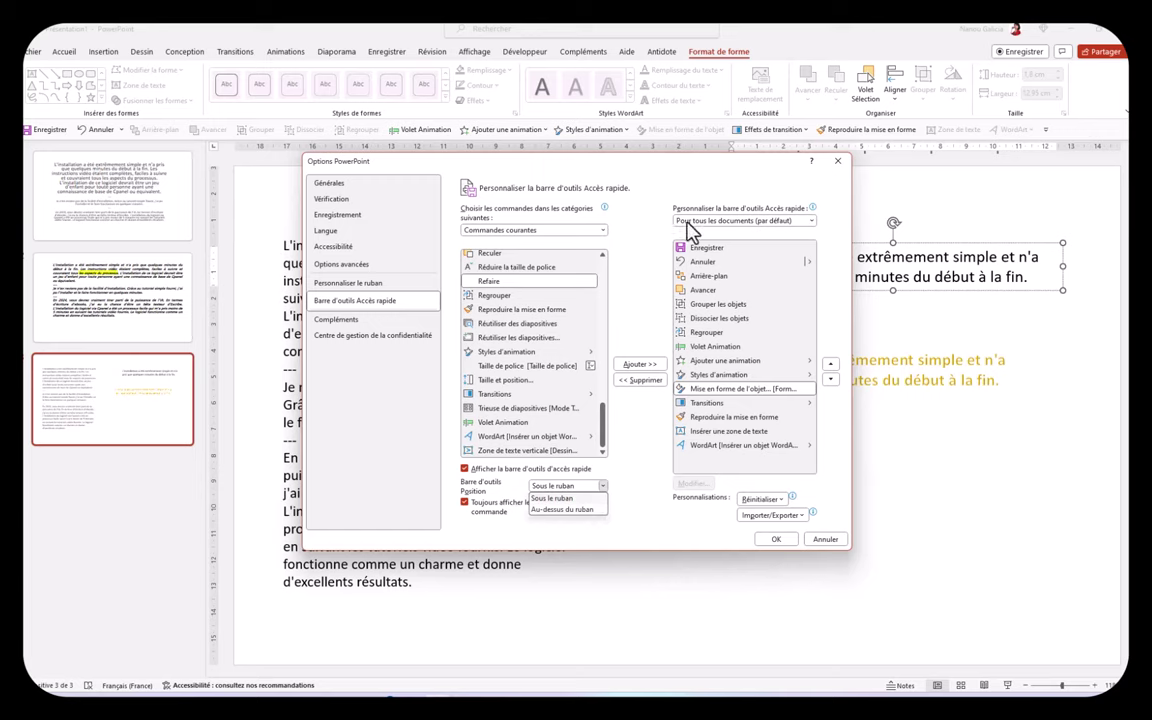
left_click(552, 498)
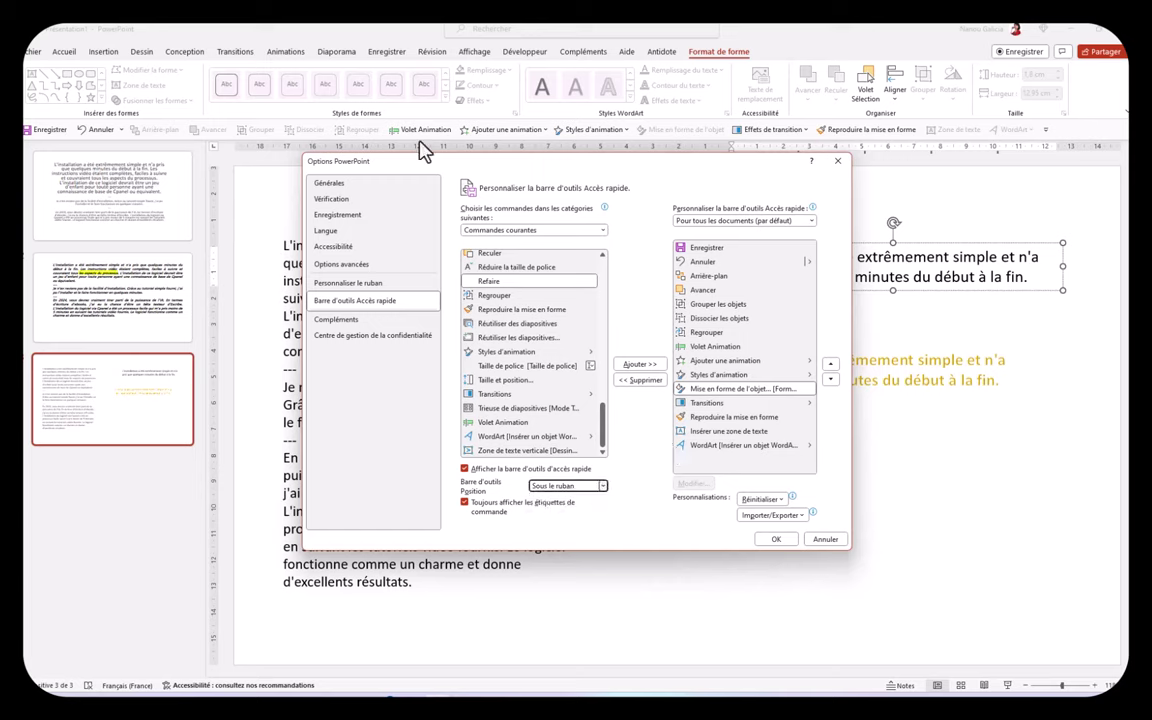
left_click(779, 540)
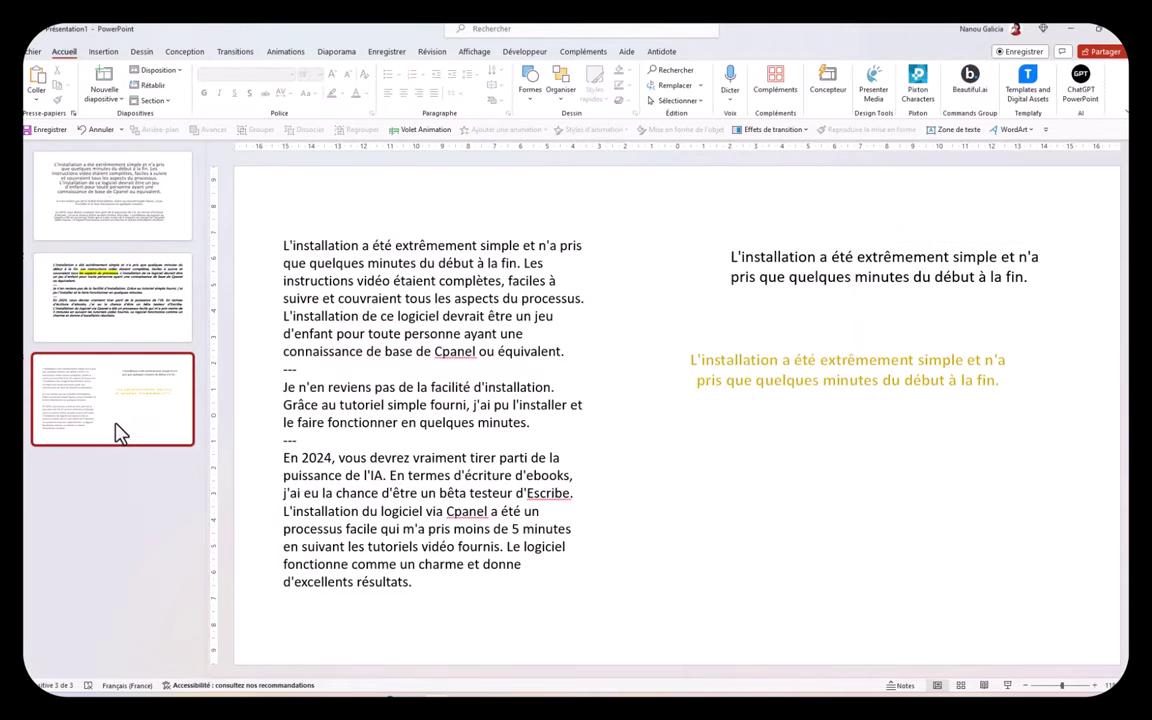
Add a new fourth slide and insert the colourful powder photo from the stock images library
key("Return")
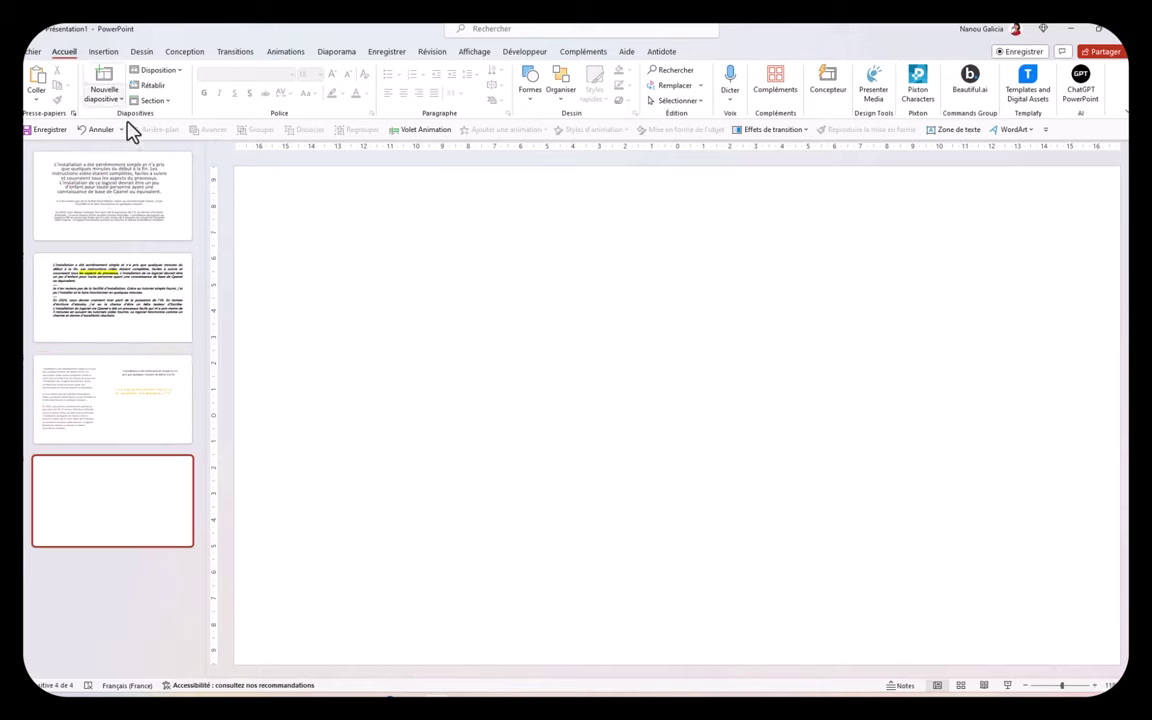
left_click(103, 51)
left_click(122, 104)
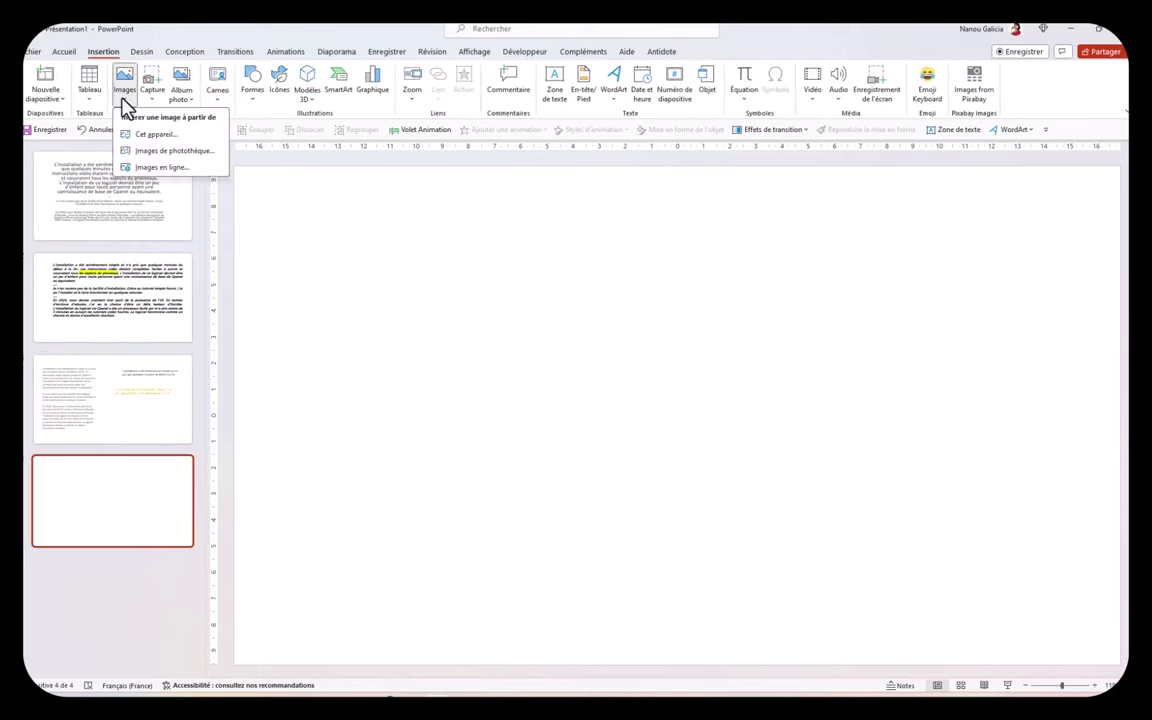
left_click(121, 105)
left_click(123, 110)
left_click(140, 152)
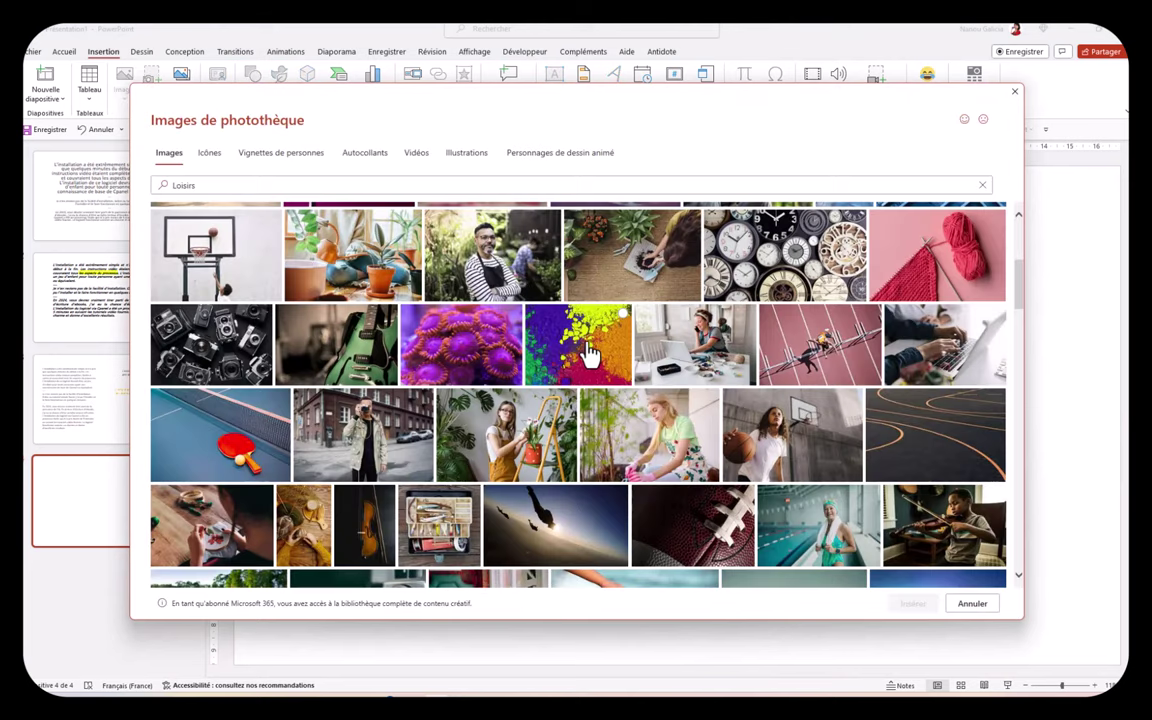
left_click(590, 353)
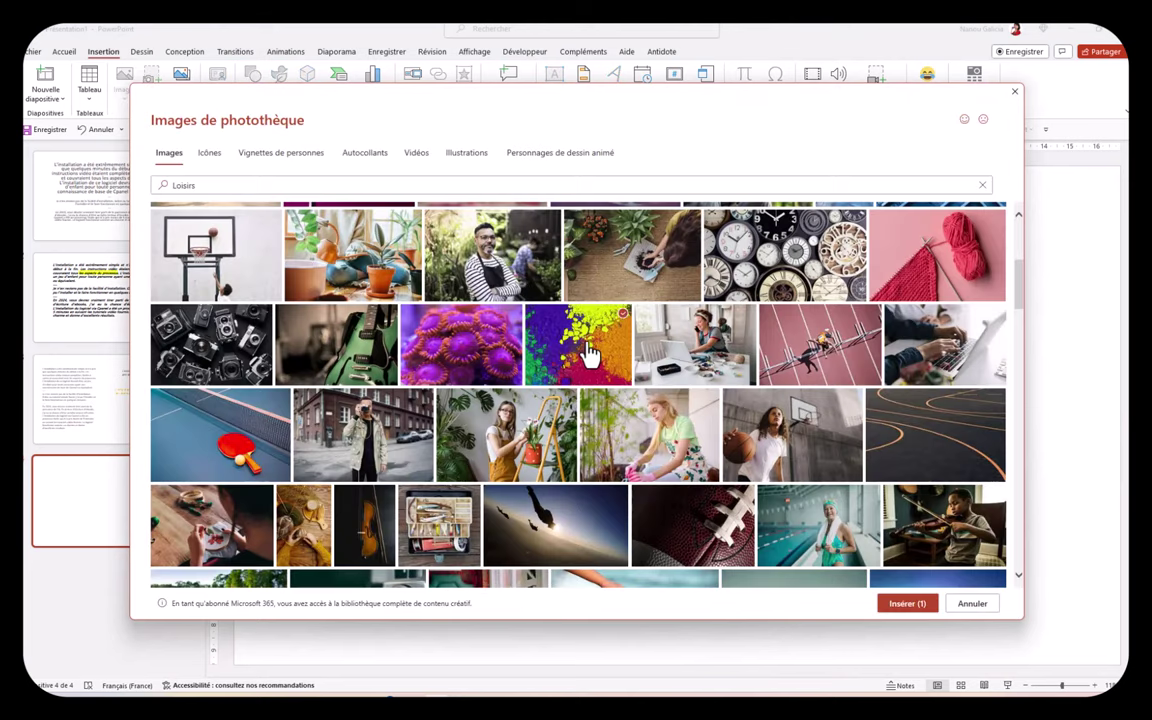
left_click(913, 604)
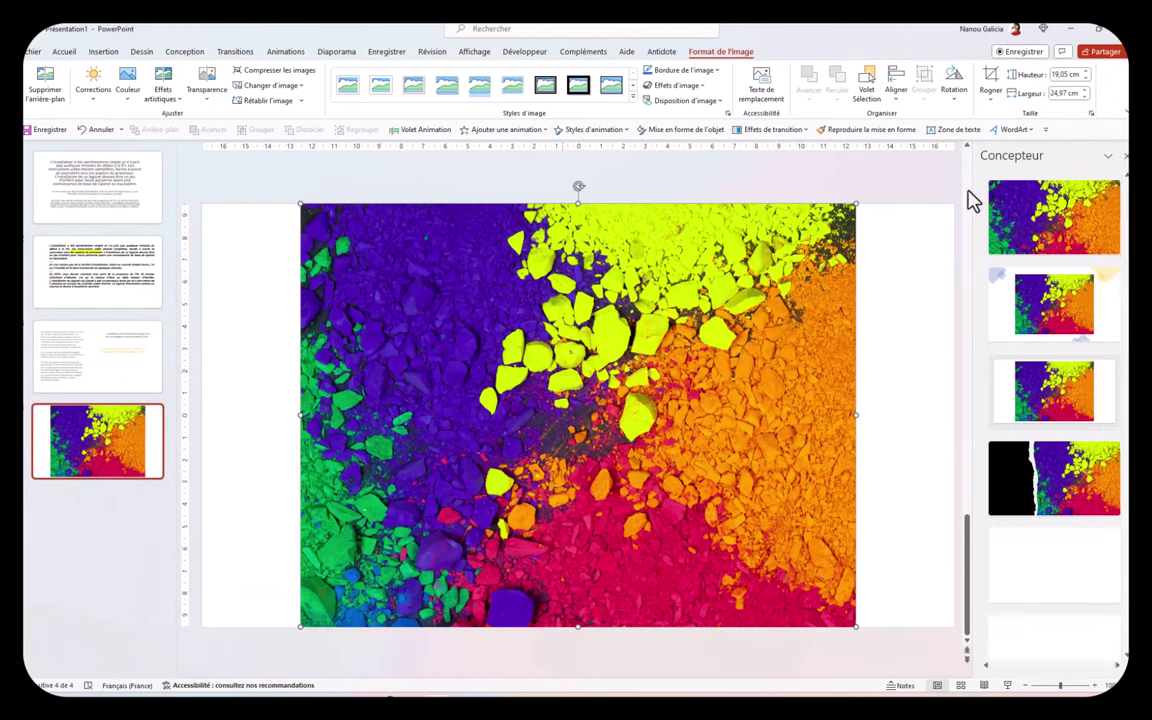
Apply the first Designer idea so the powder photo fills the whole slide
left_click(1040, 228)
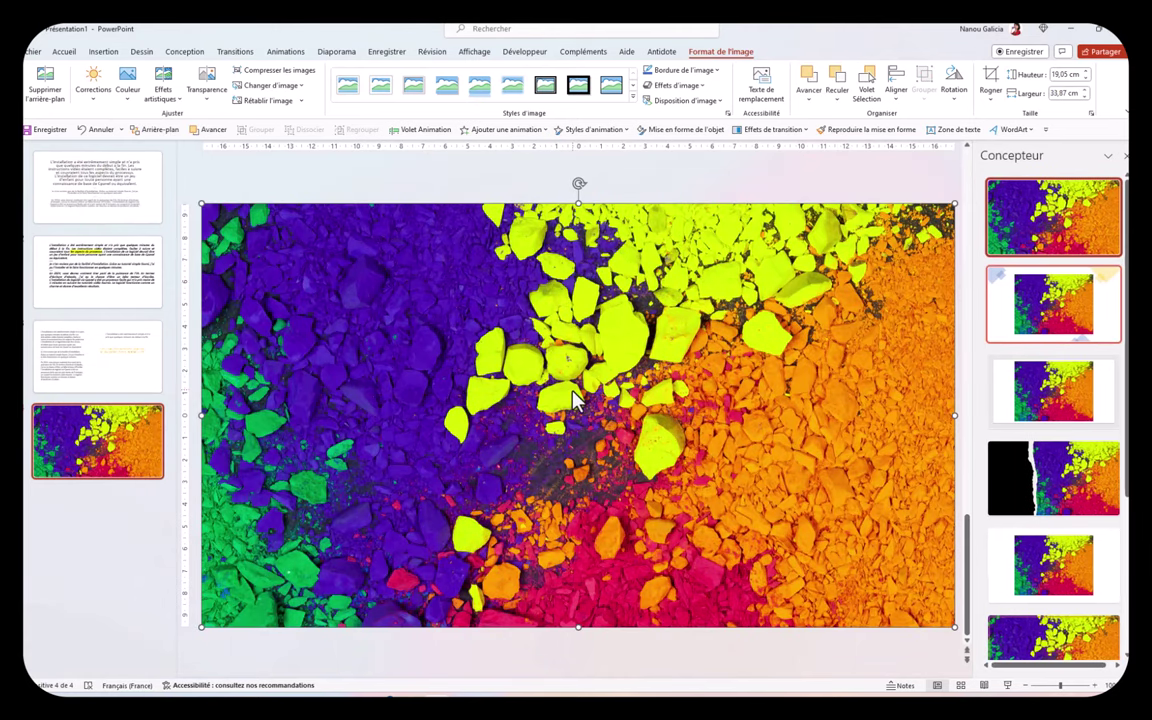
left_click(300, 185)
left_click(325, 258)
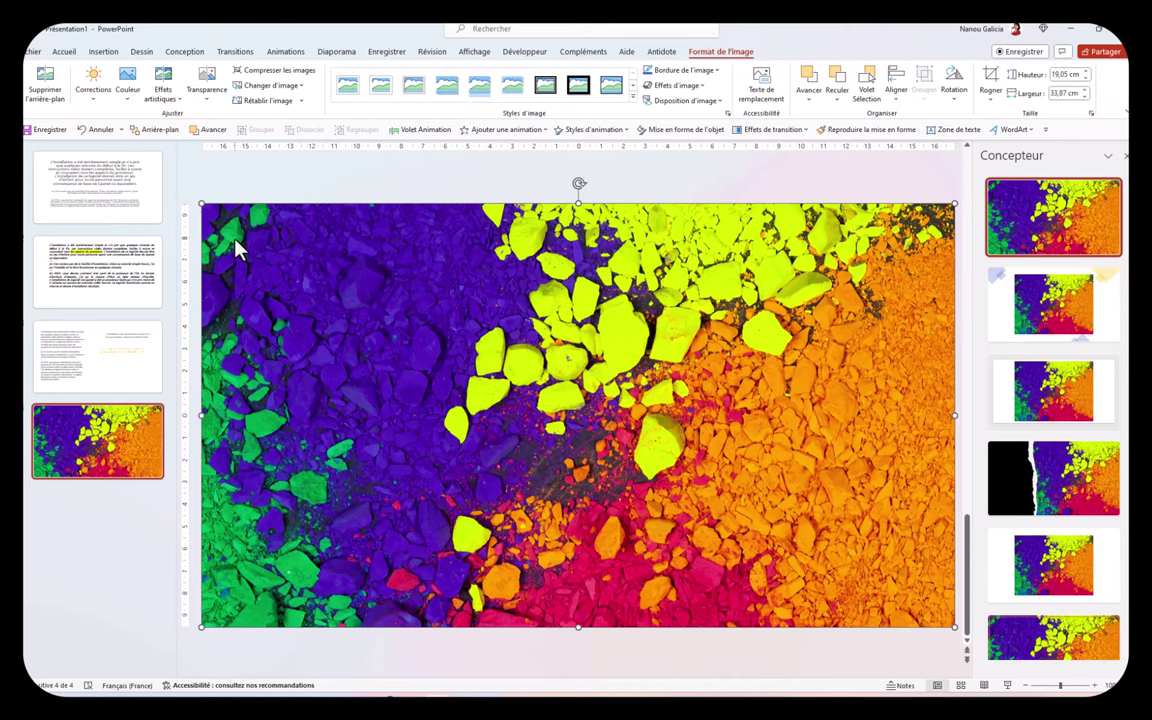
Insert the sunglasses emoji from the Emoji category of stock 3D models
left_click(103, 52)
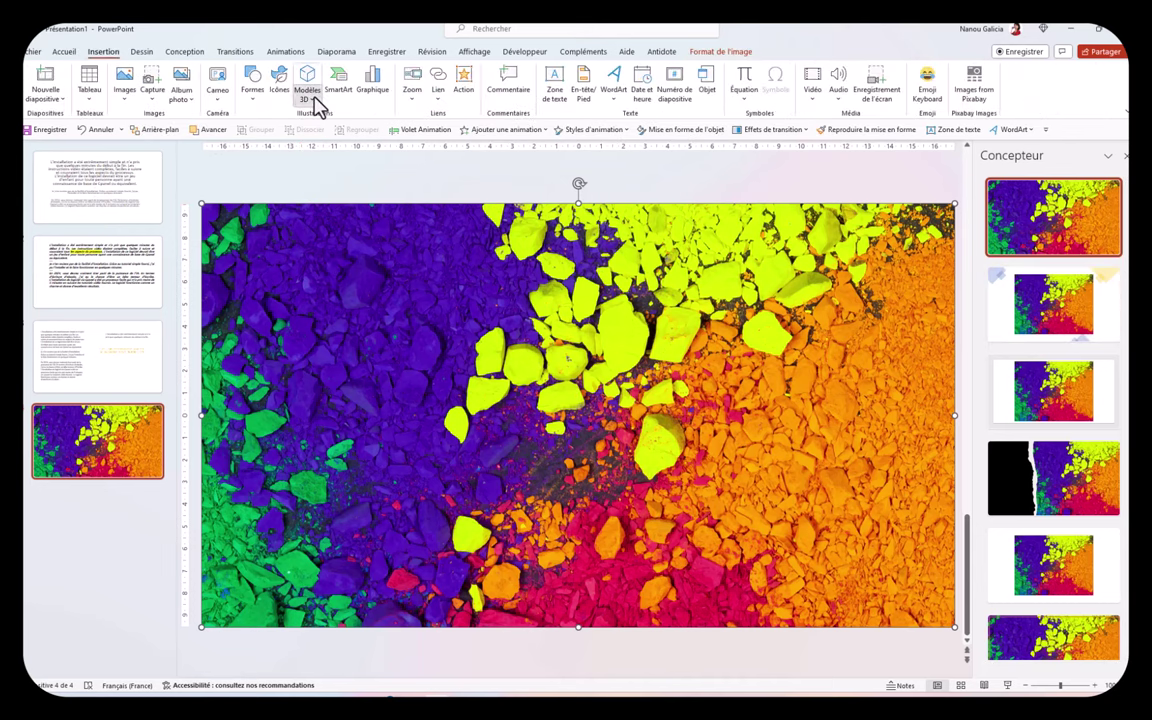
left_click(307, 96)
left_click(351, 152)
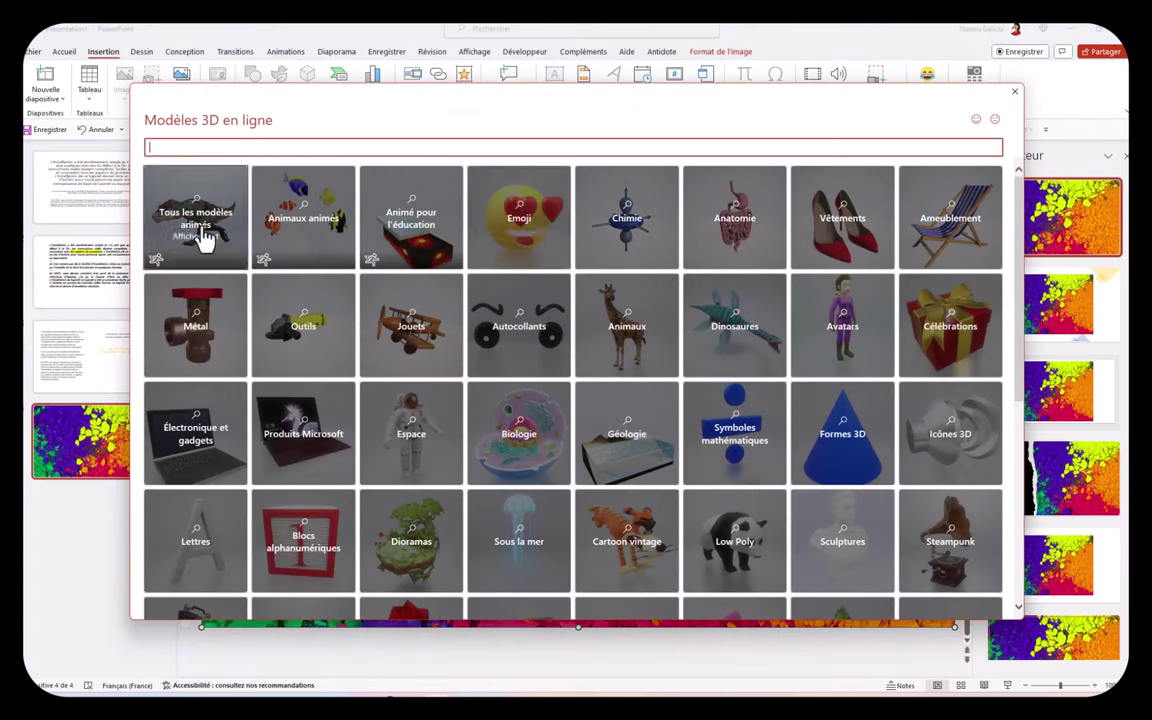
left_click(520, 216)
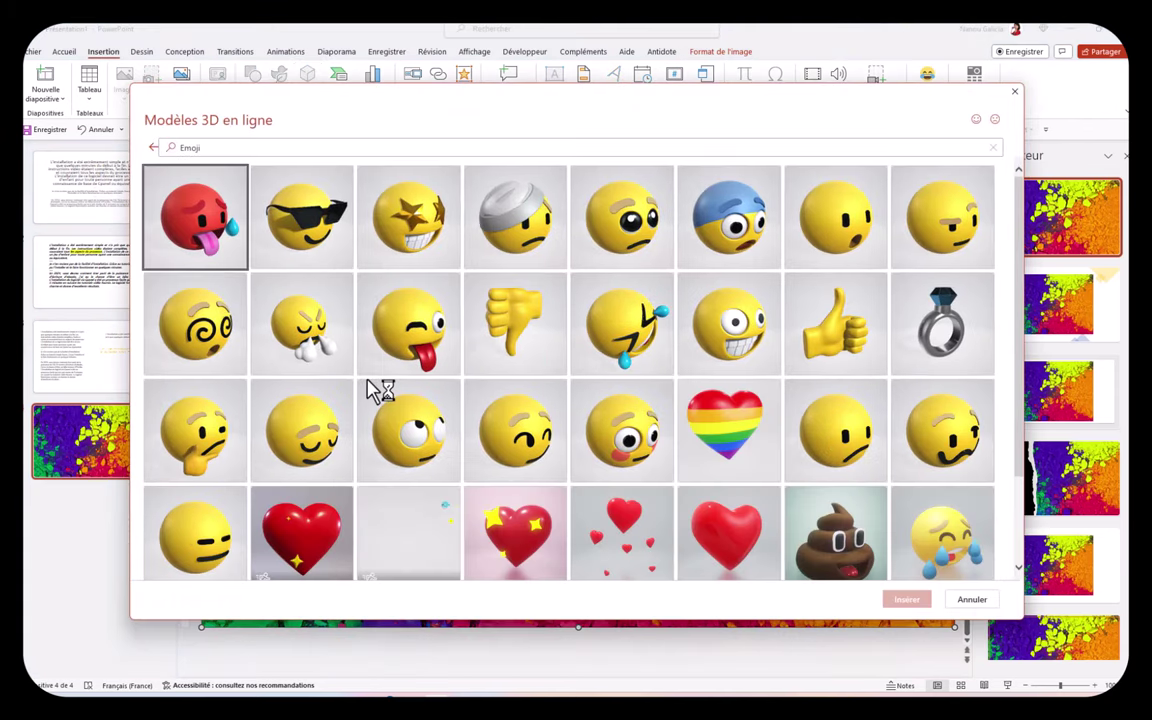
key("Escape")
Move the sunglasses emoji to the slide's upper left and enlarge it
left_click_drag(360, 460, 355, 402)
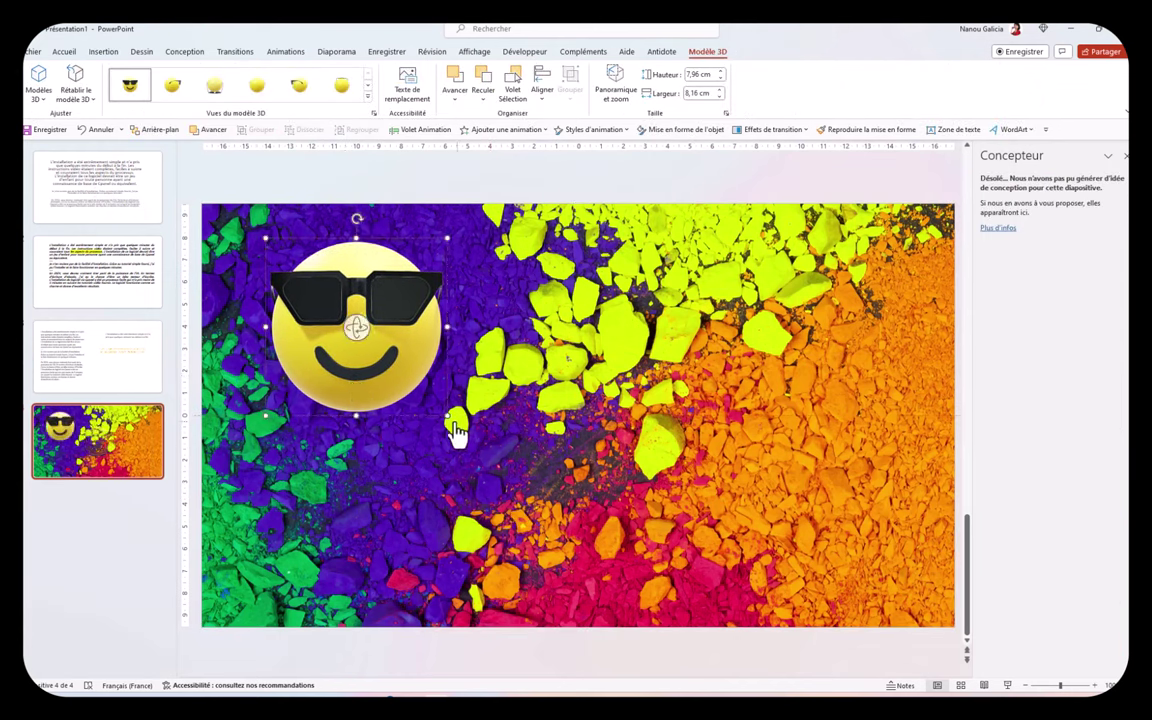
left_click_drag(265, 238, 488, 452)
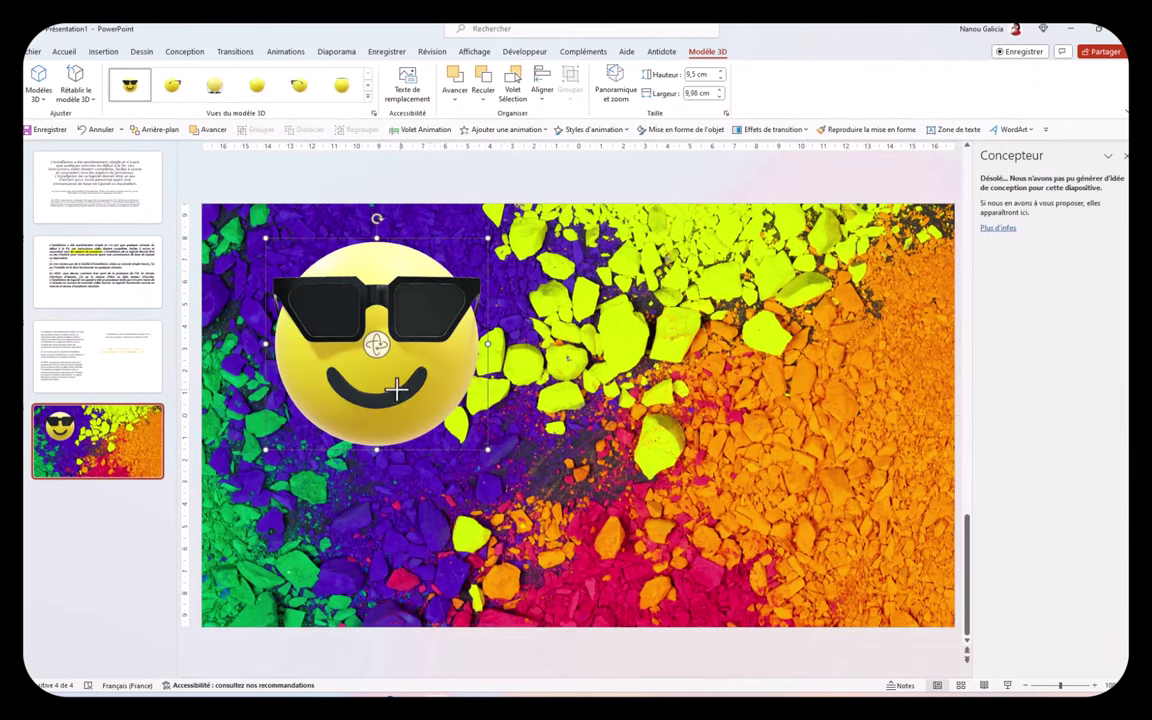
left_click(516, 426)
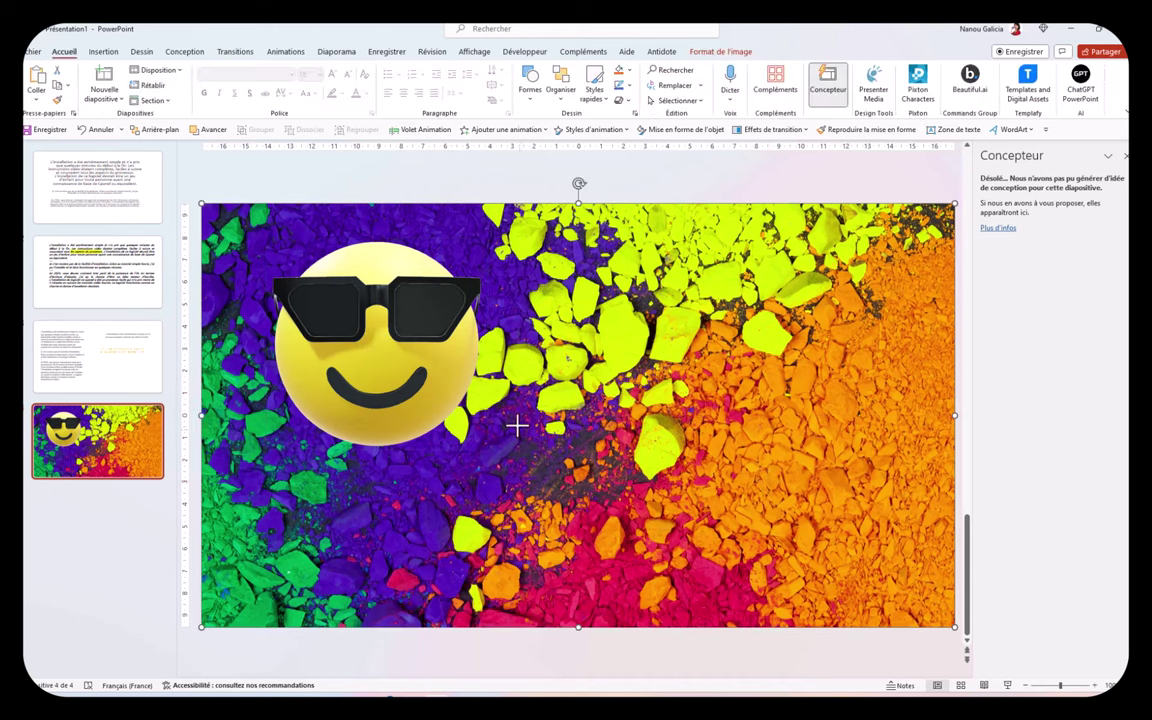
right_click(446, 362)
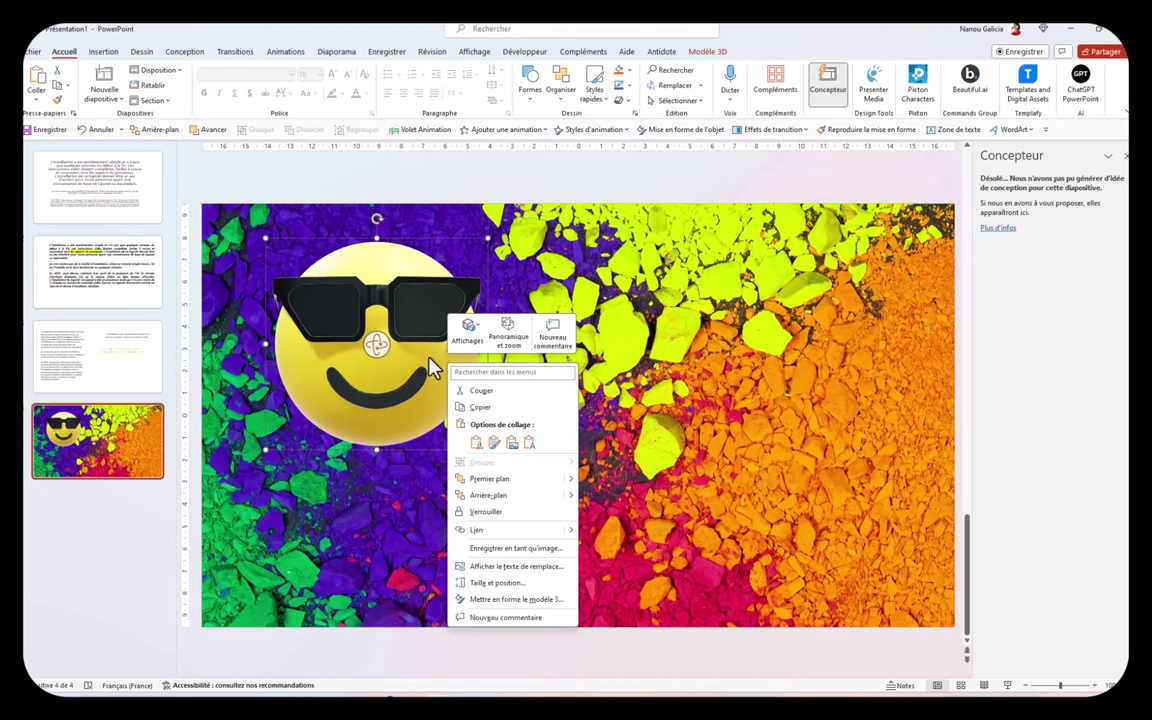
left_click(399, 363)
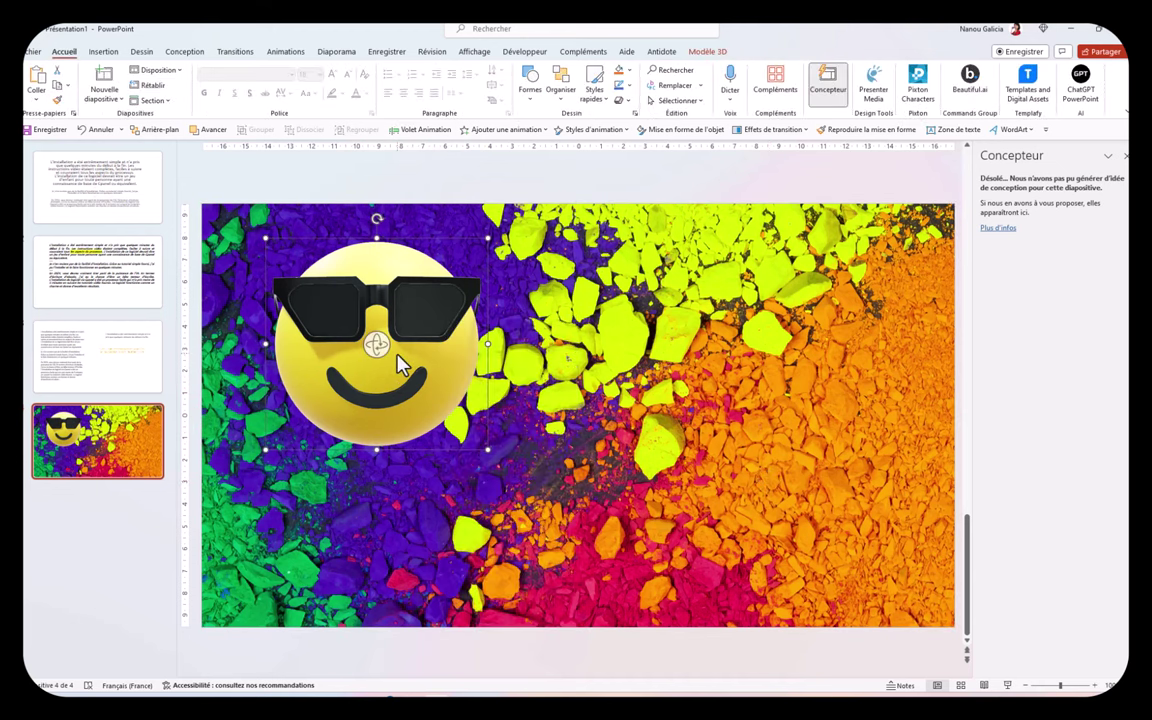
right_click(399, 363)
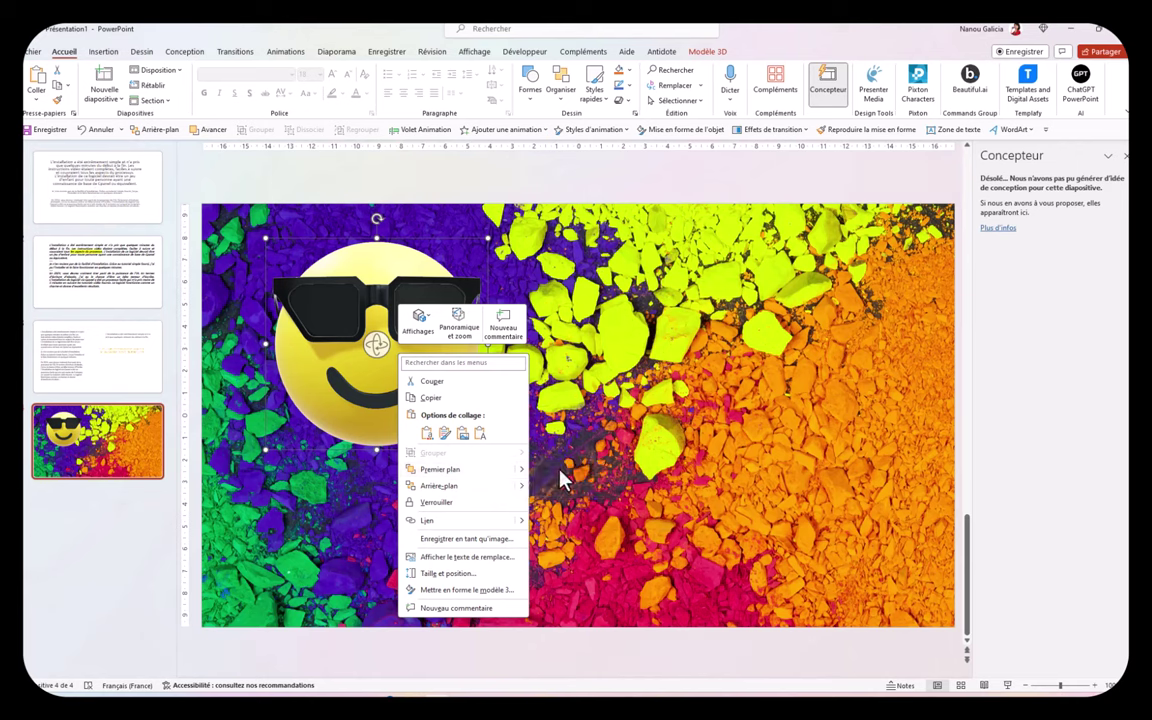
mouse_move(522, 472)
key("Escape")
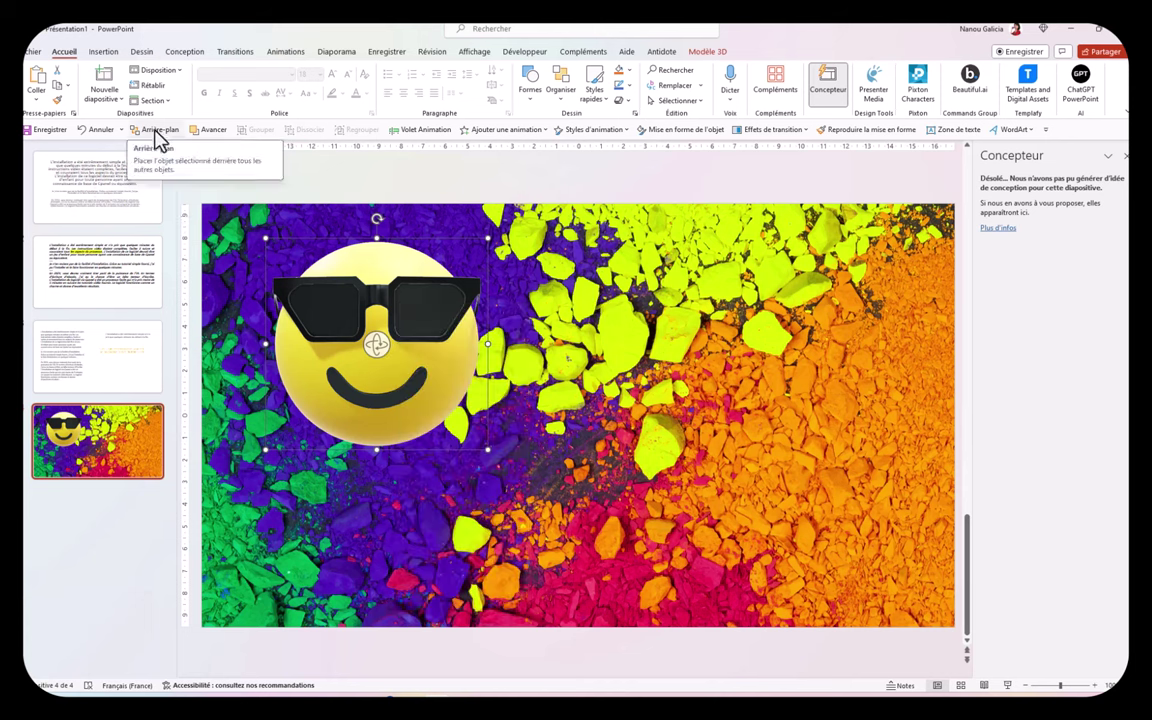
left_click(155, 131)
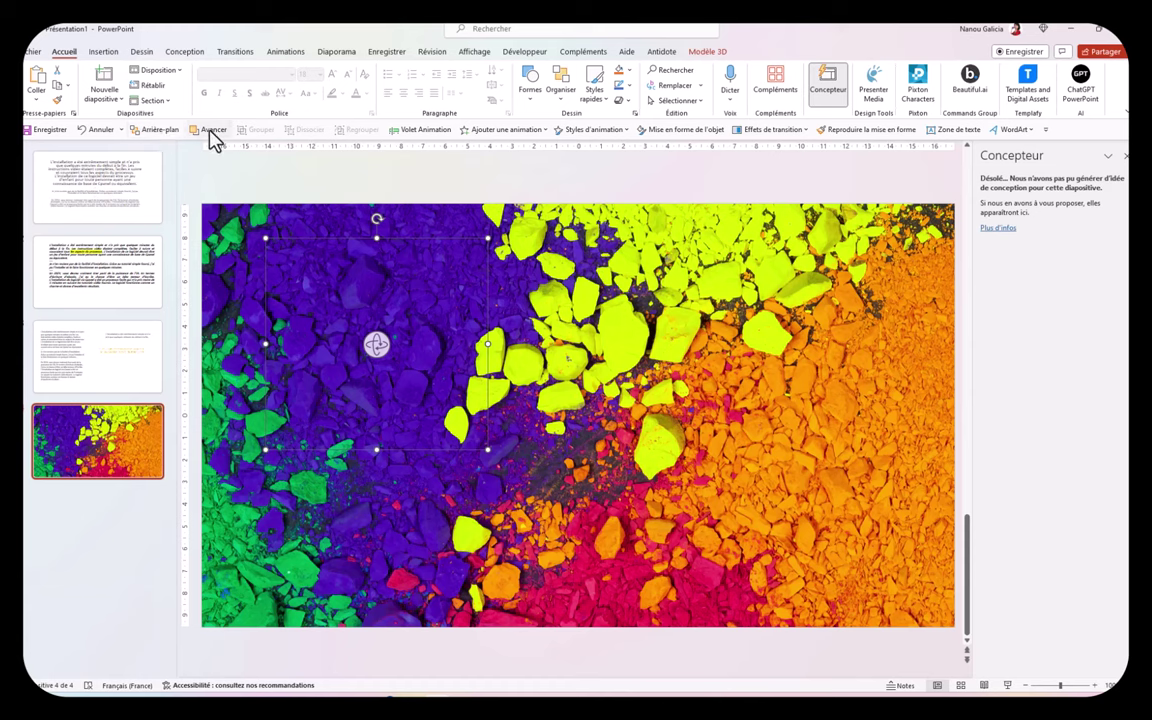
left_click(212, 134)
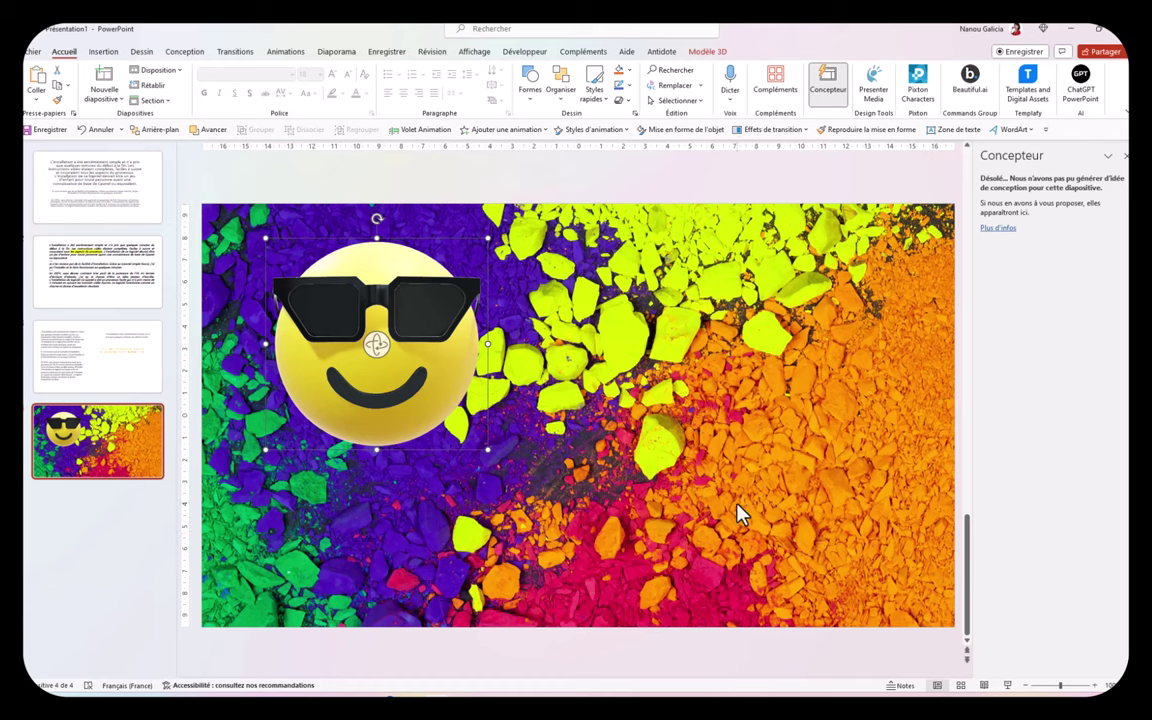
right_click(394, 281)
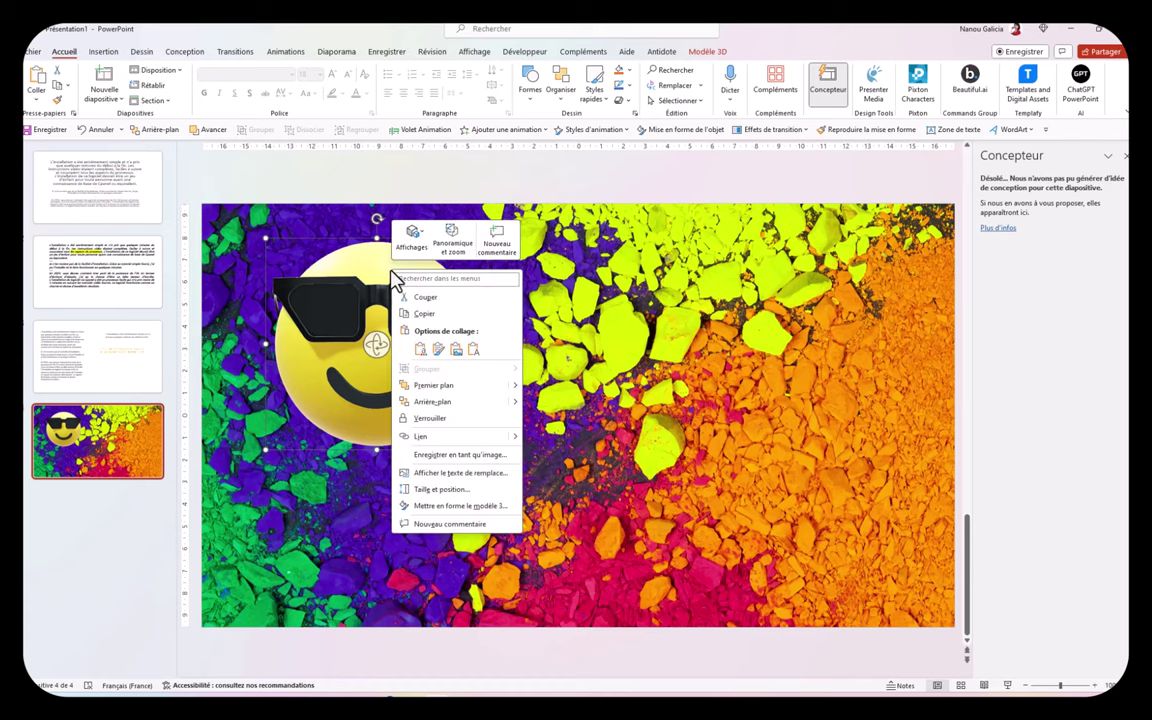
mouse_move(520, 390)
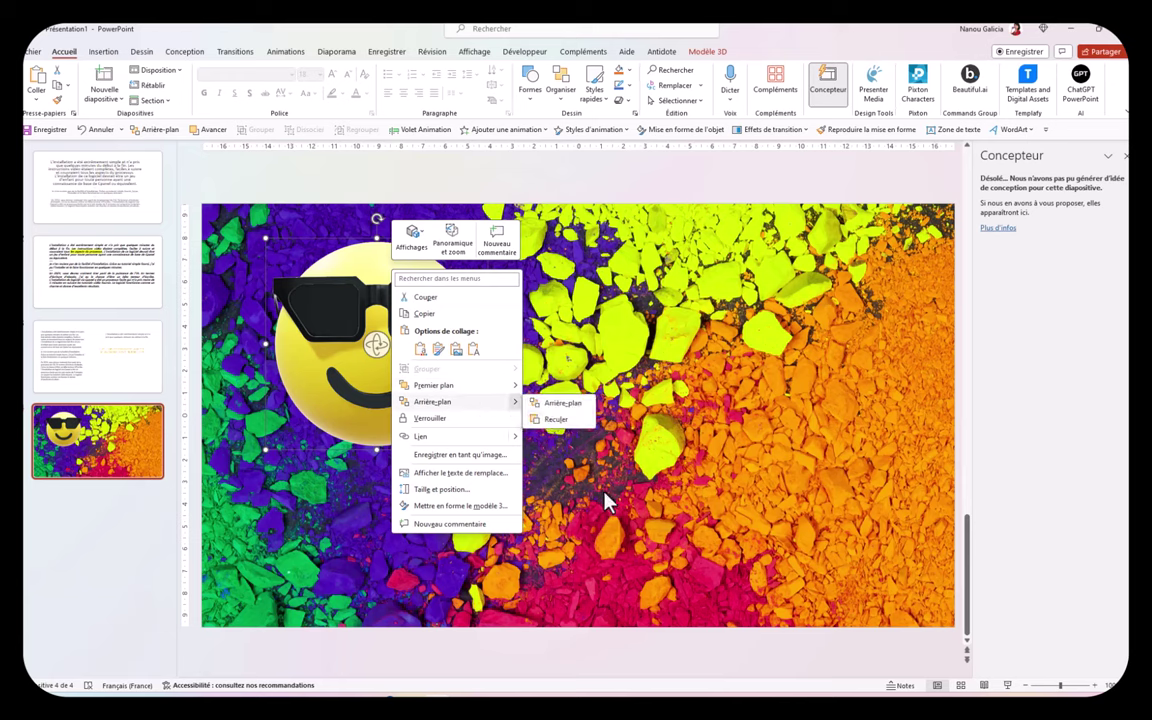
key("Escape")
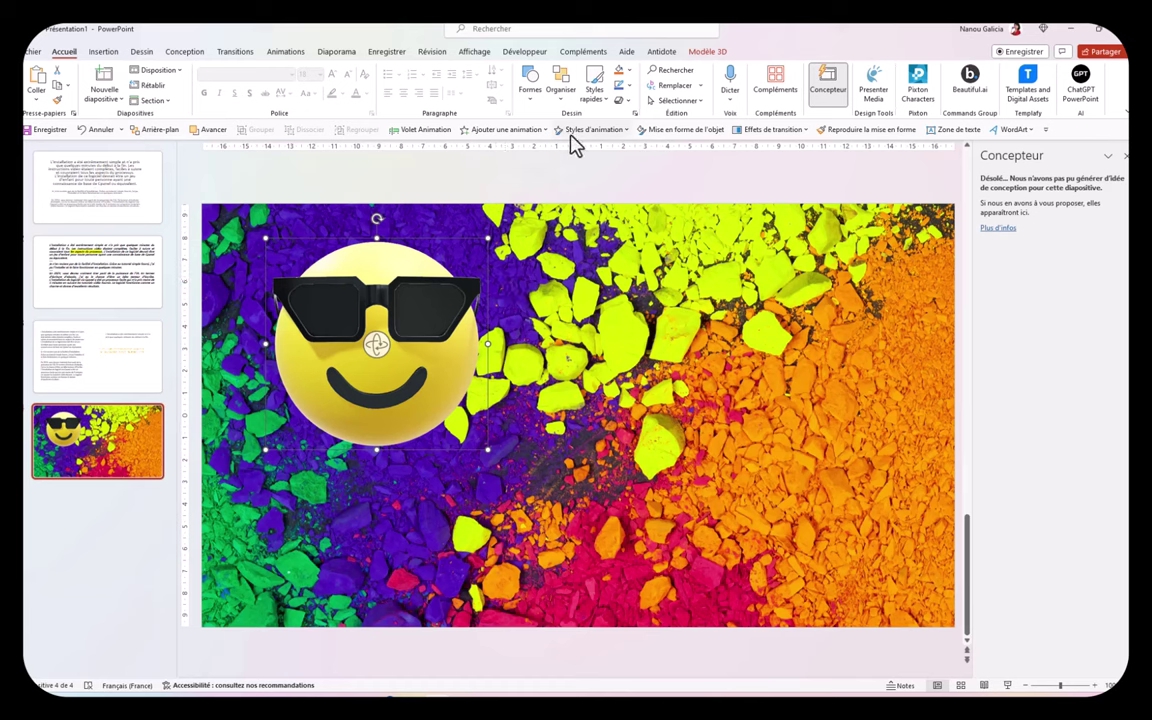
Draw a text box on the orange area containing 'Hello les copains !'
left_click(955, 129)
left_click_drag(699, 420, 903, 438)
type("Hello les copains !")
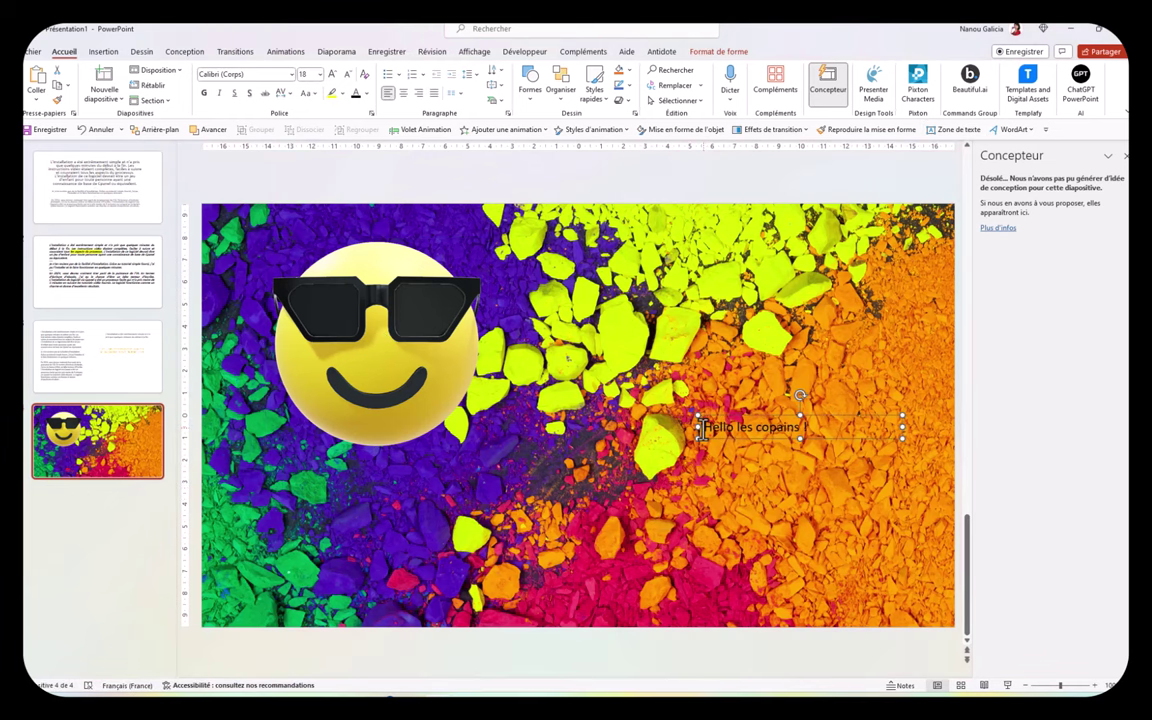
left_click_drag(700, 427, 810, 428)
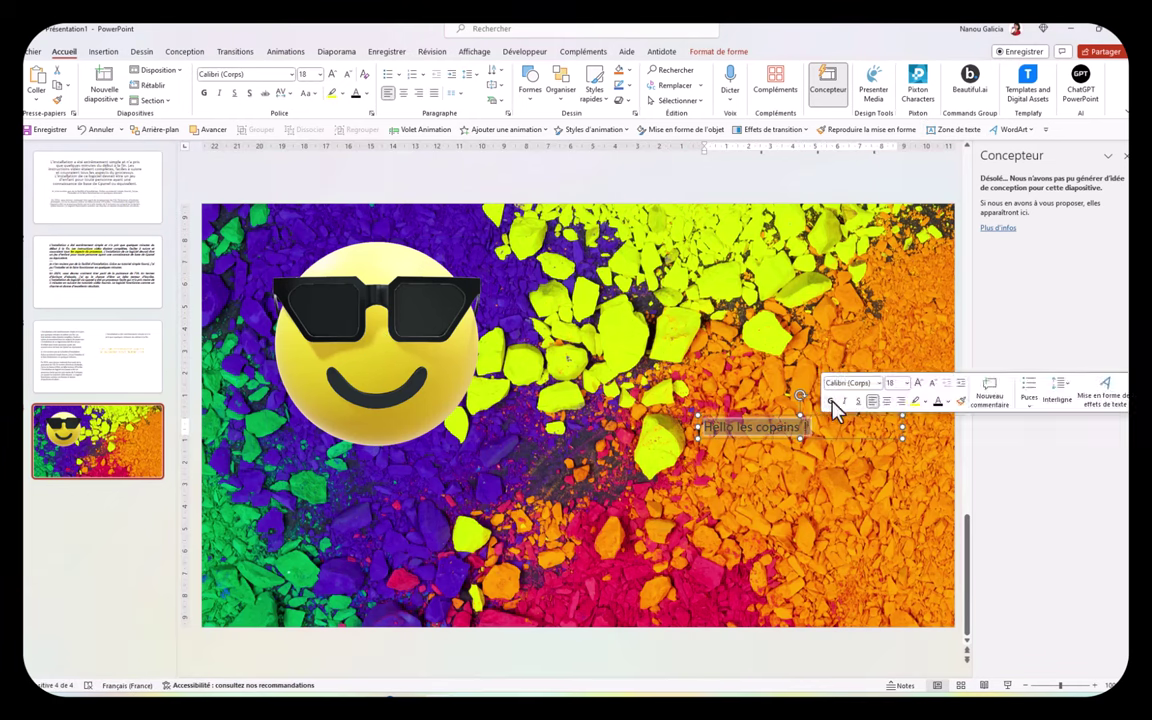
Format the greeting as bold white Aldhabi text
left_click(829, 402)
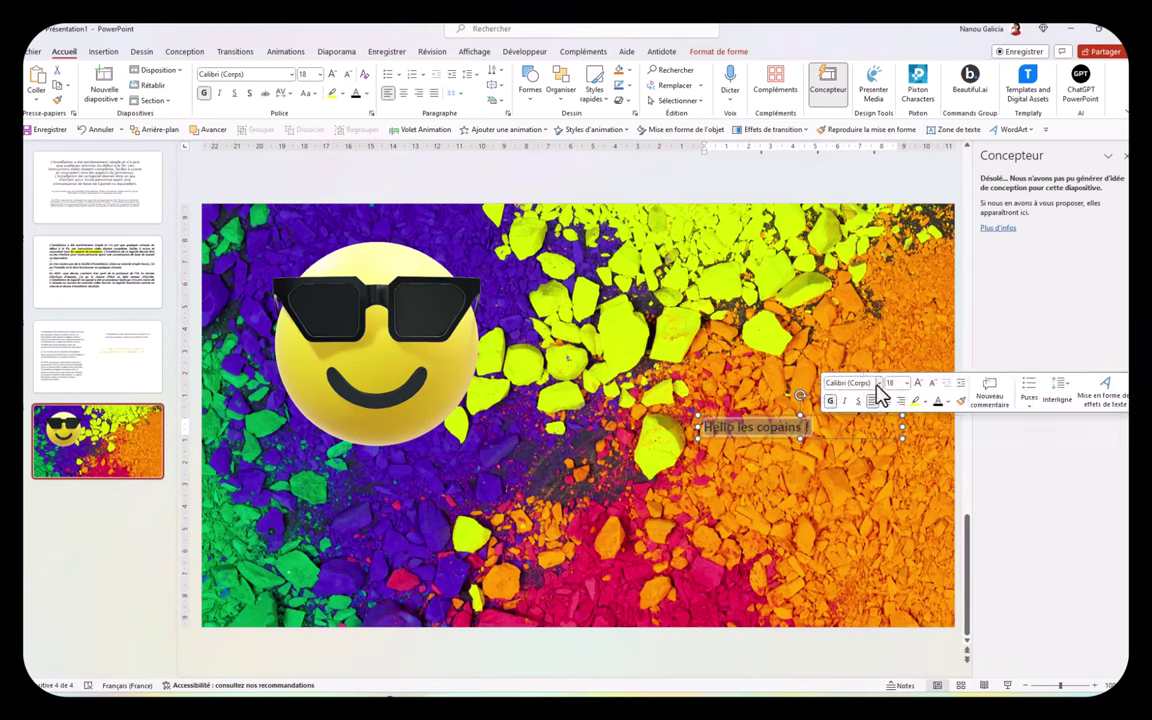
left_click(878, 384)
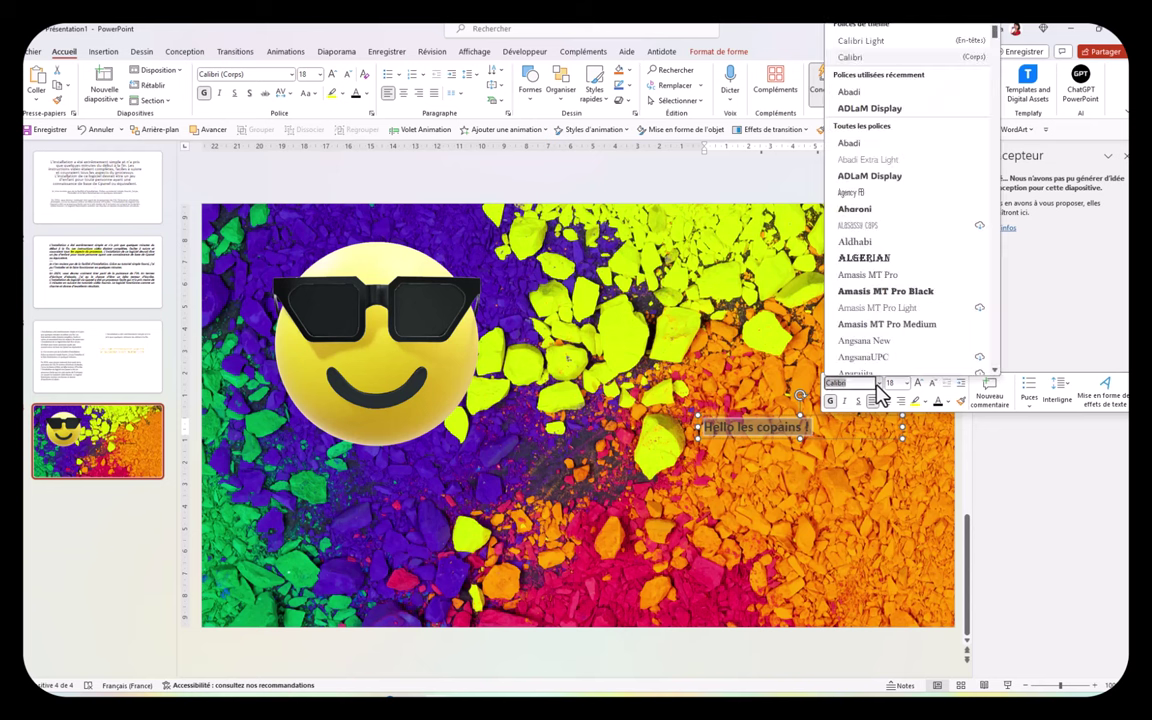
left_click(852, 242)
left_click(920, 386)
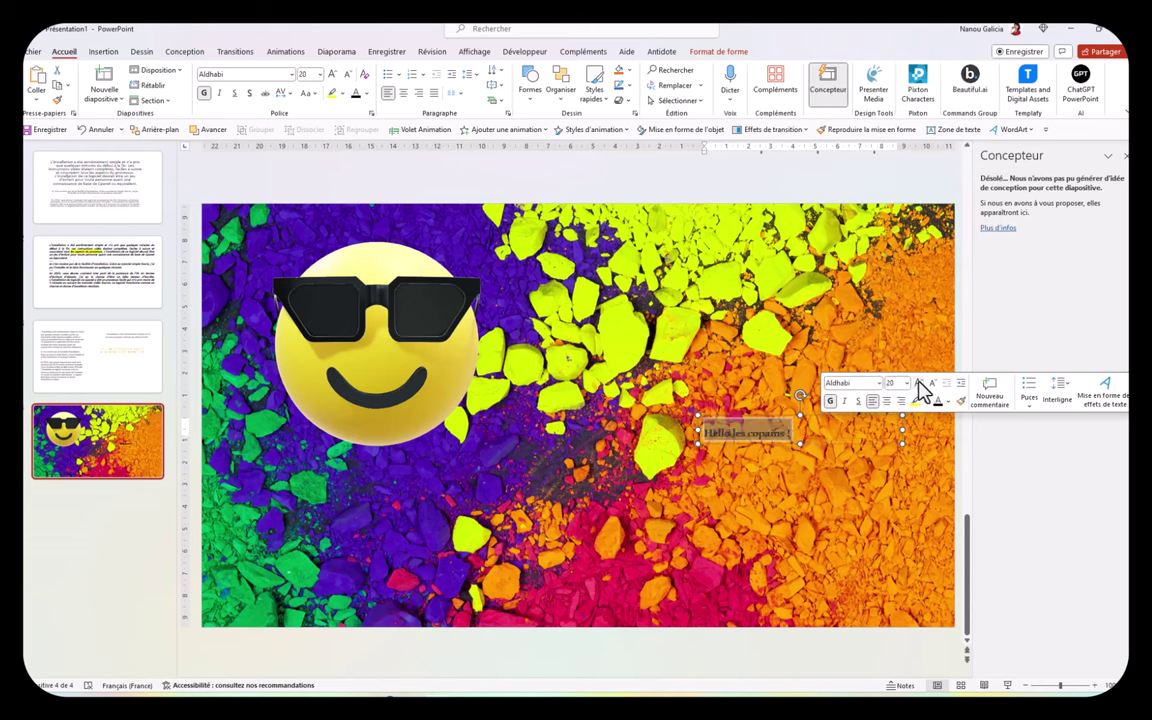
left_click(920, 386)
left_click(920, 386)
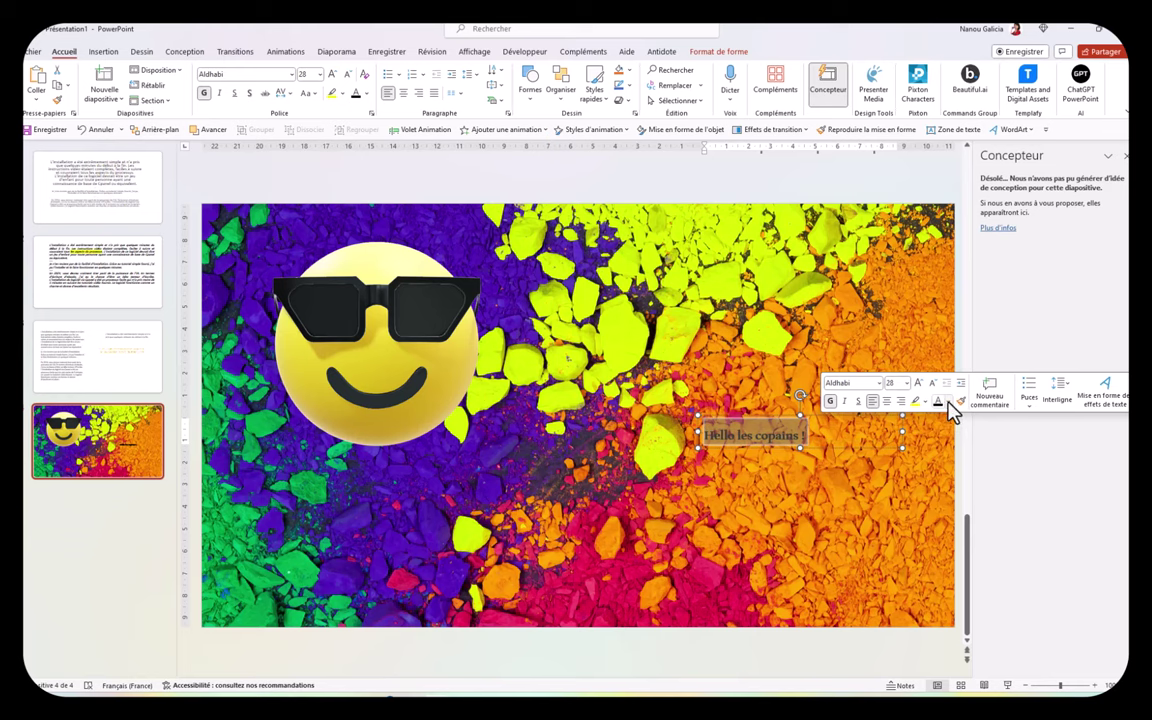
left_click(950, 403)
left_click(940, 440)
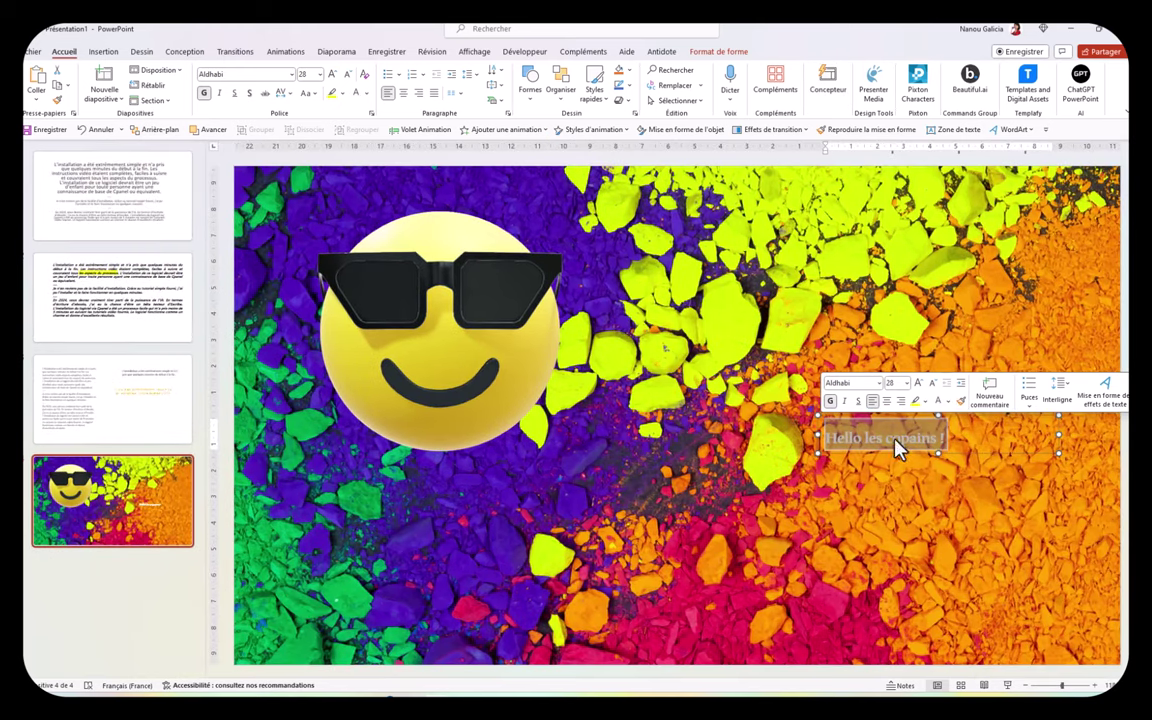
Increase the greeting's font size to 60 pt
left_click(920, 385)
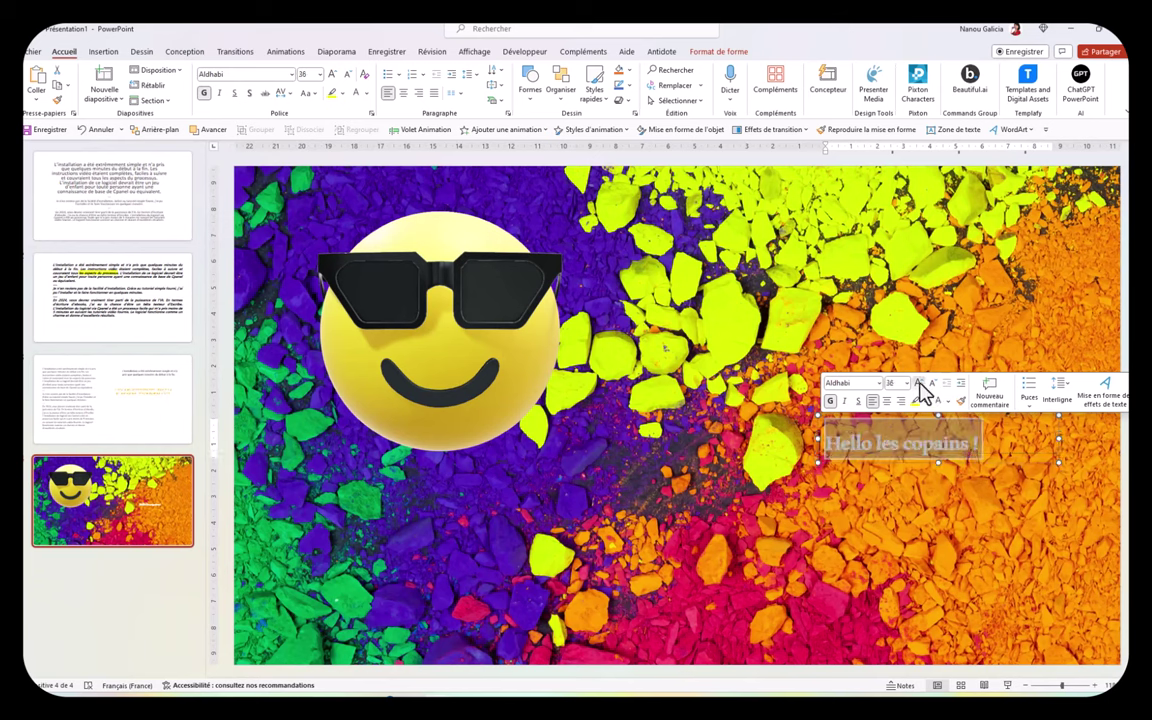
left_click(920, 385)
left_click(920, 385)
left_click(920, 385)
left_click(928, 468)
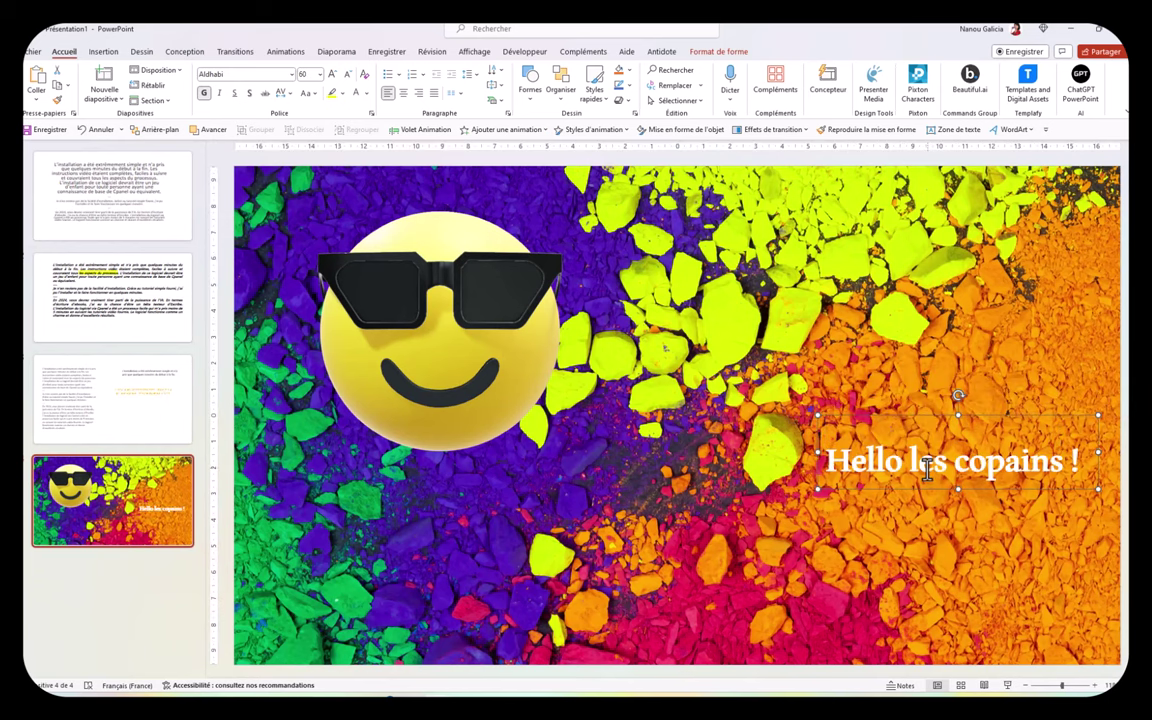
right_click(928, 468)
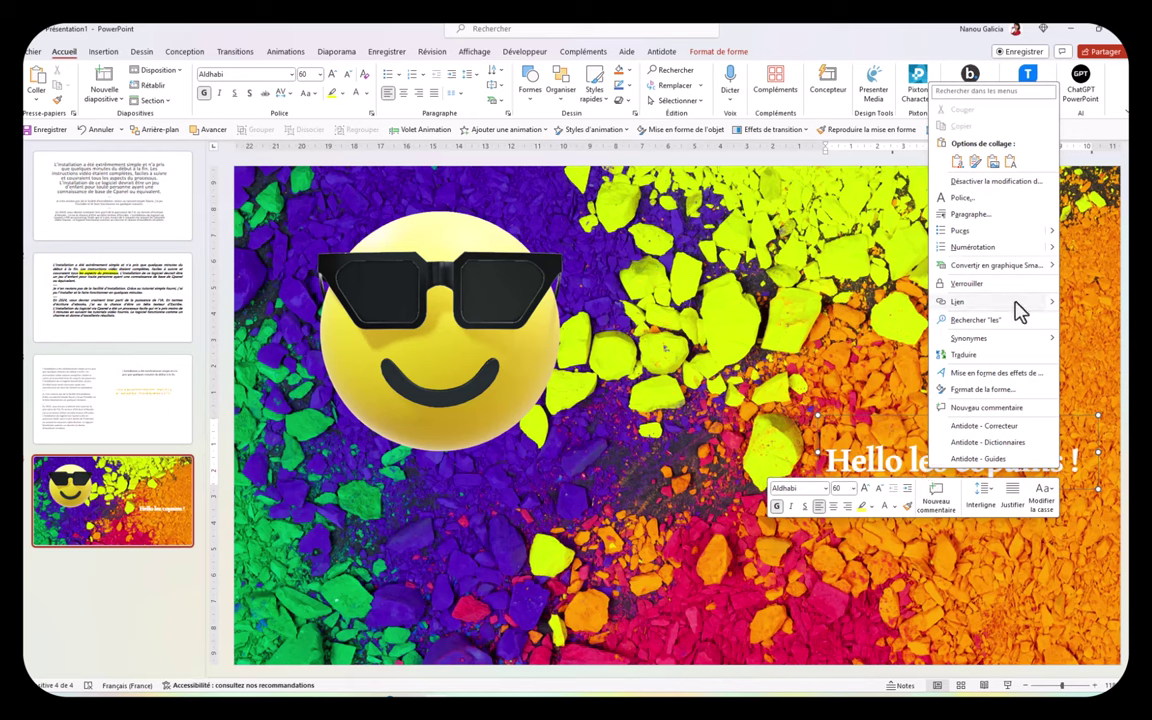
mouse_move(976, 342)
key("Escape")
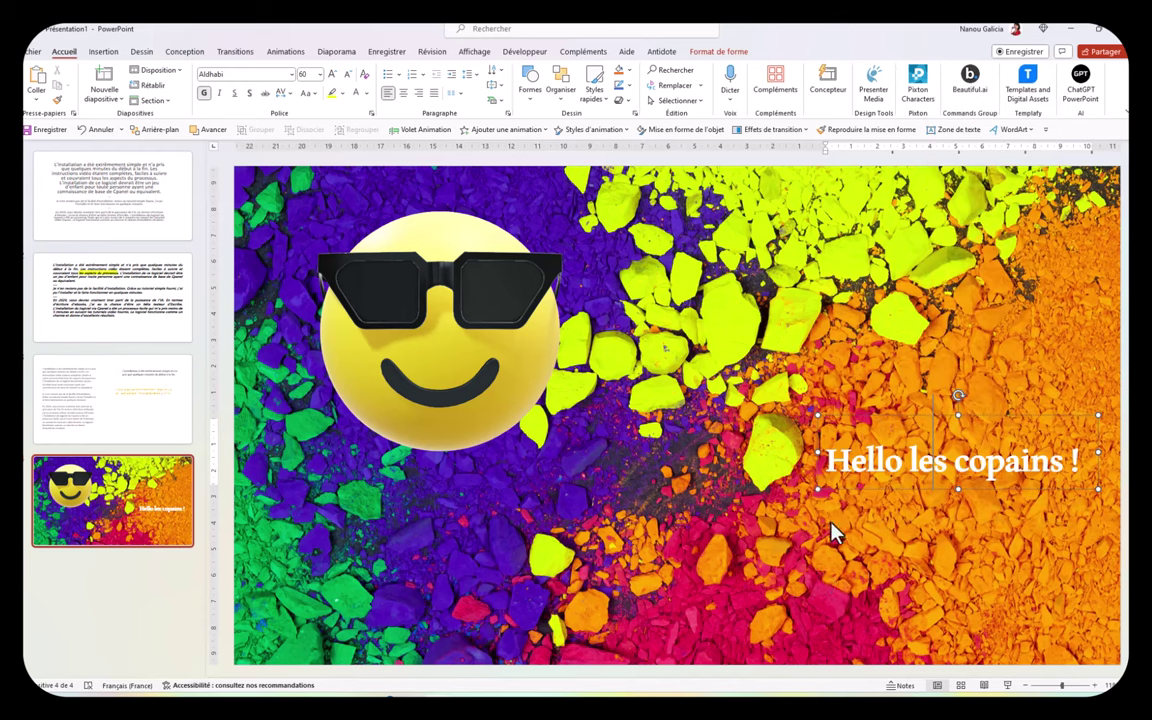